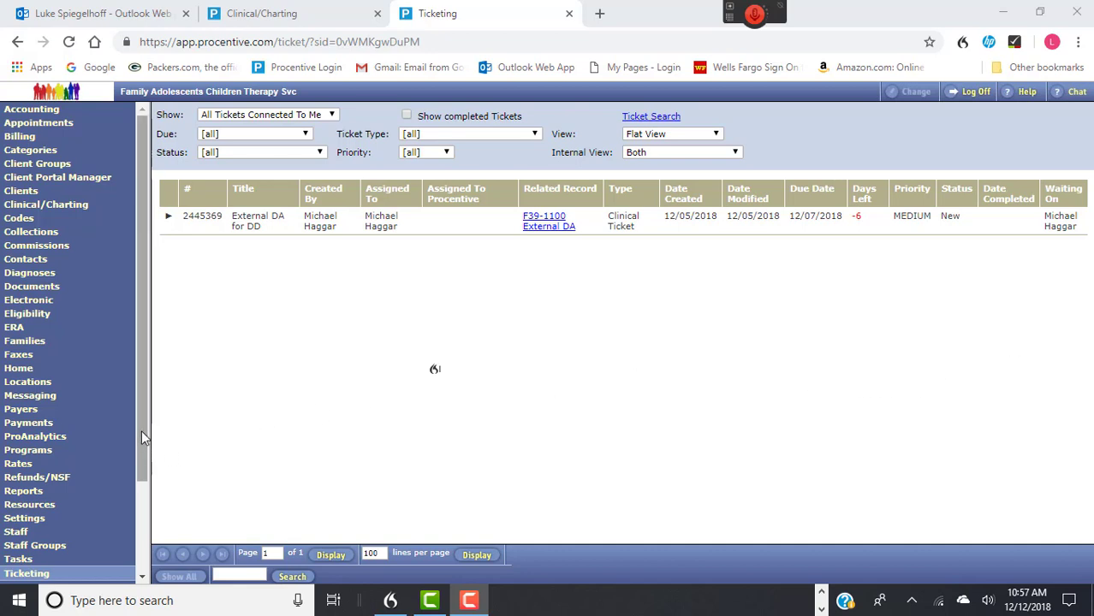
Step: Open a blank new ticket from the Ticketing page
drag(142, 430, 137, 443)
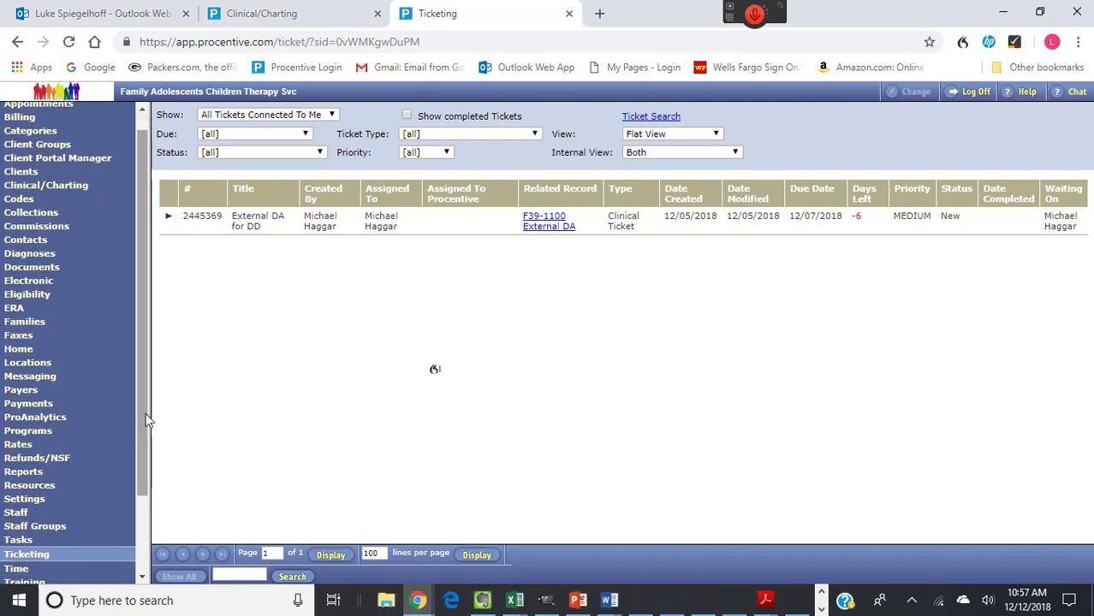
click(1027, 93)
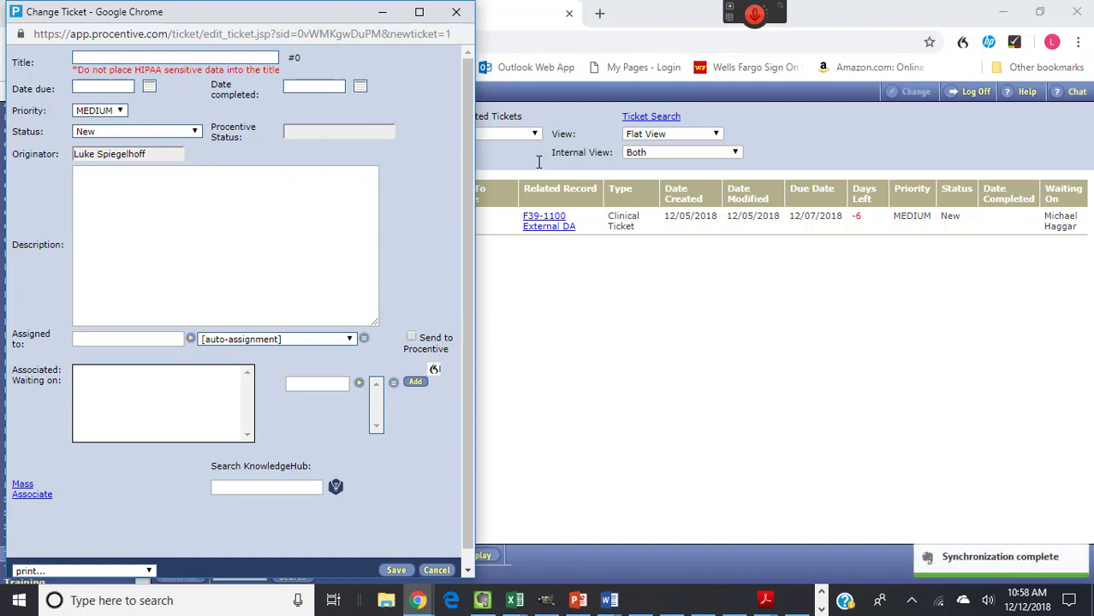
Step: Title the ticket 'Test DA' and set its due date to 12/19/2018
click(84, 56)
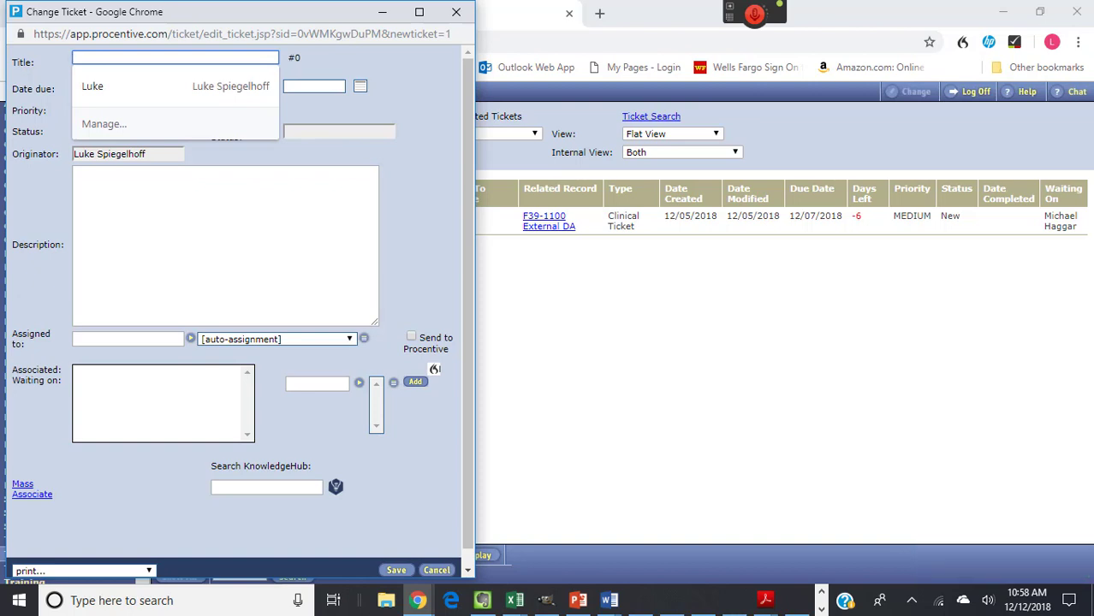
text(Test)
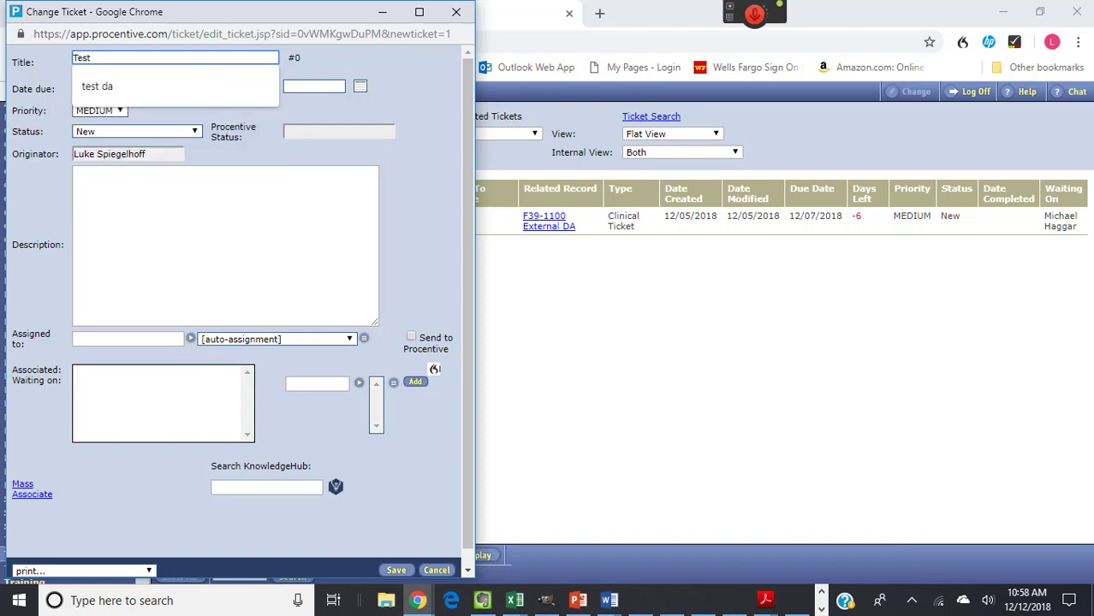
text( DA)
click(211, 255)
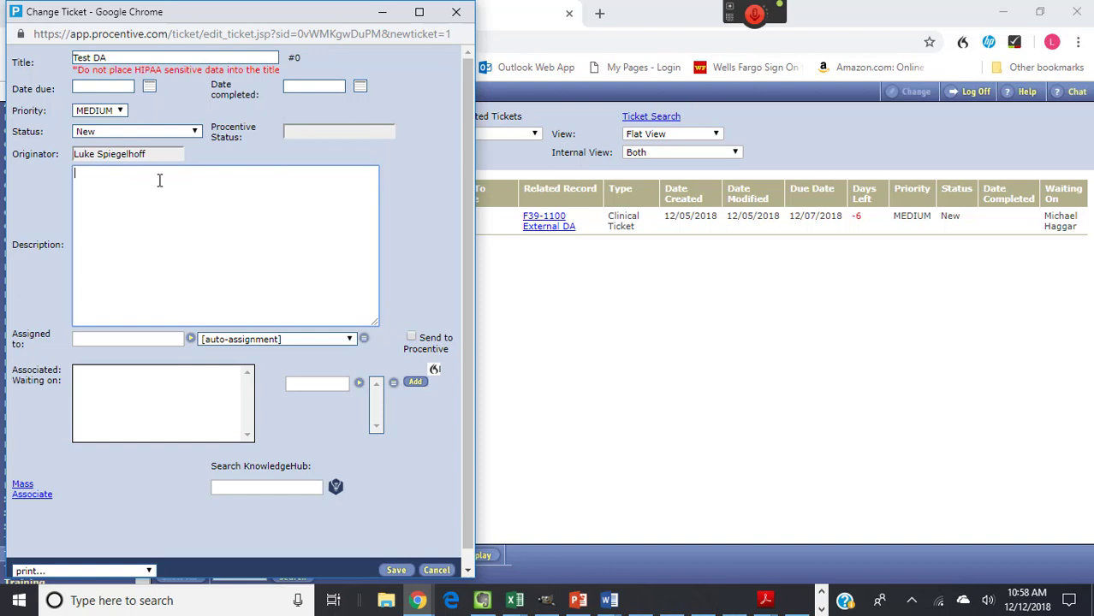
click(150, 89)
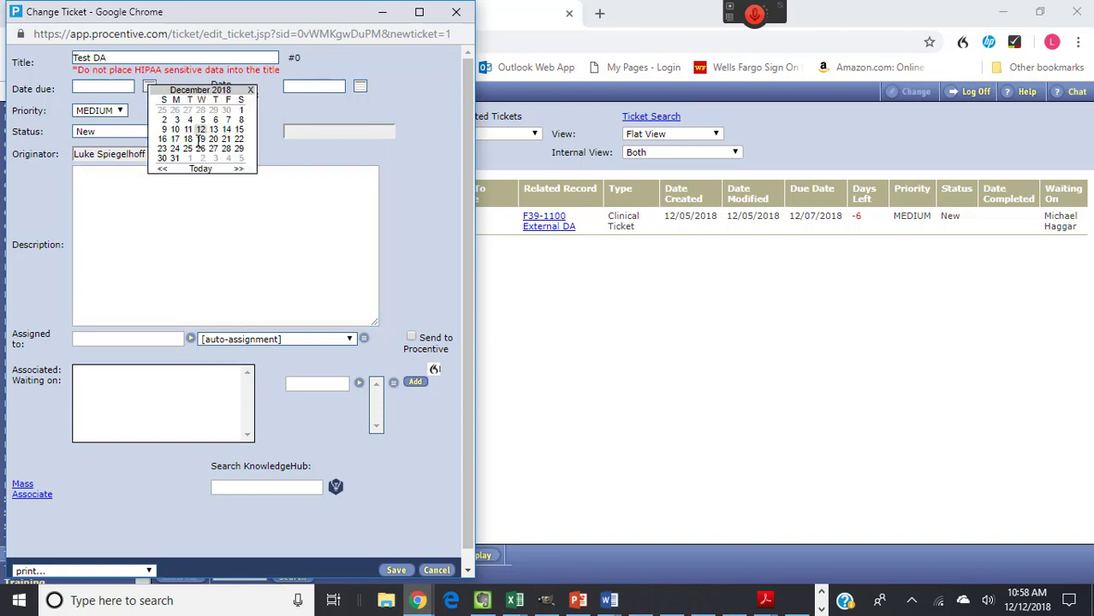
click(201, 139)
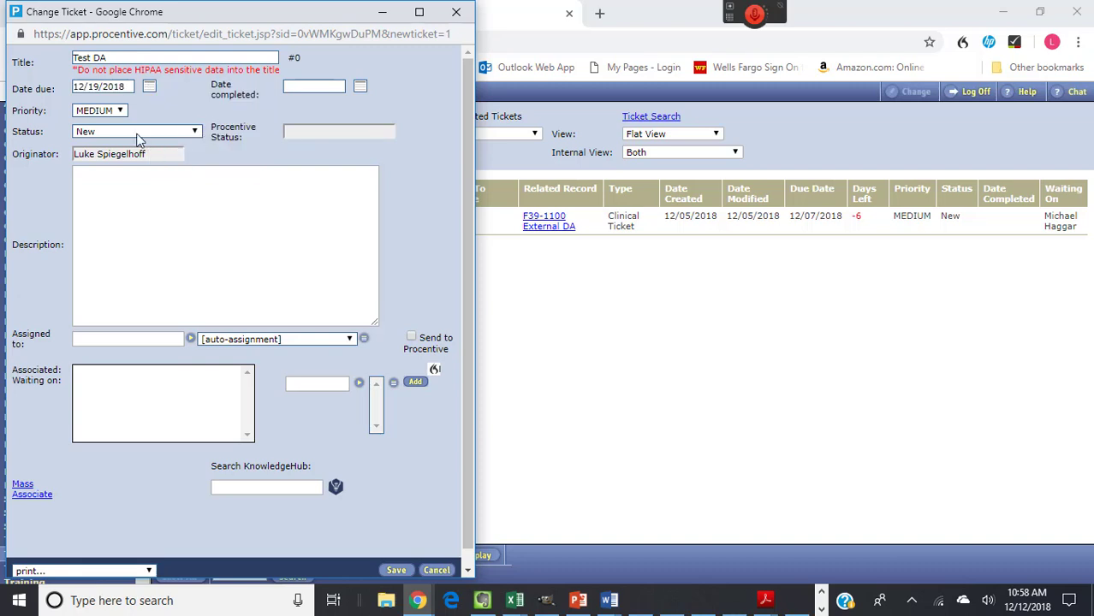
Step: Keep the priority at MEDIUM and the status at New
click(121, 113)
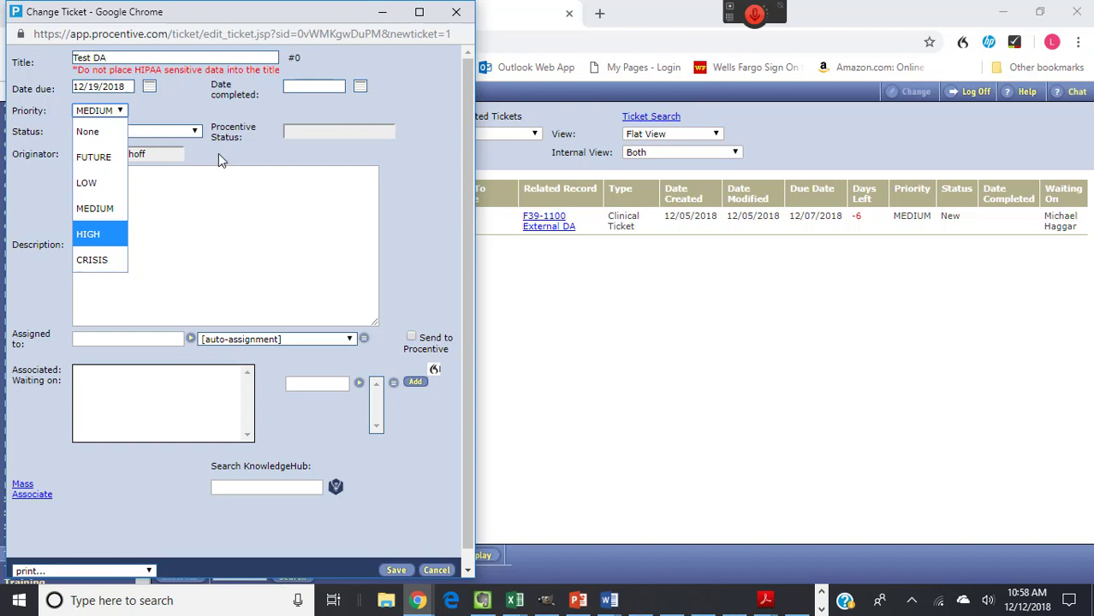
click(120, 208)
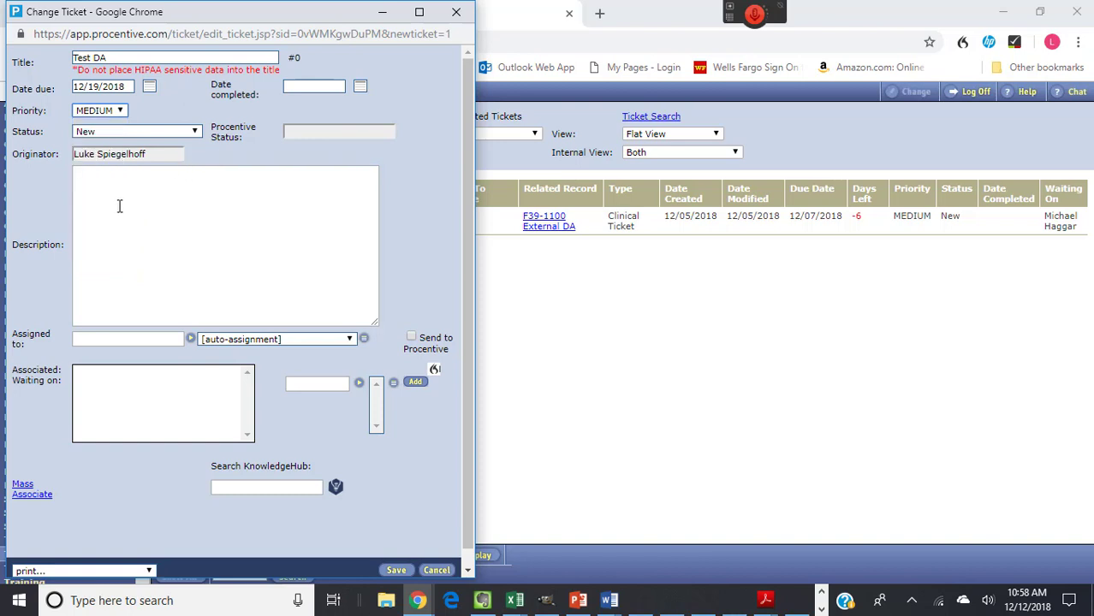
click(104, 131)
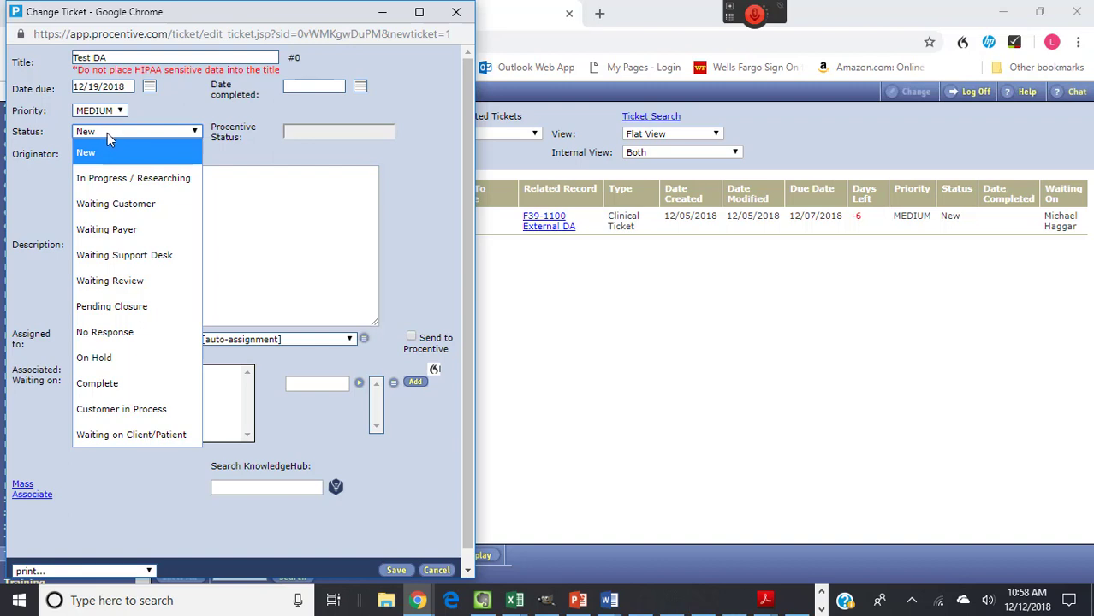
click(161, 111)
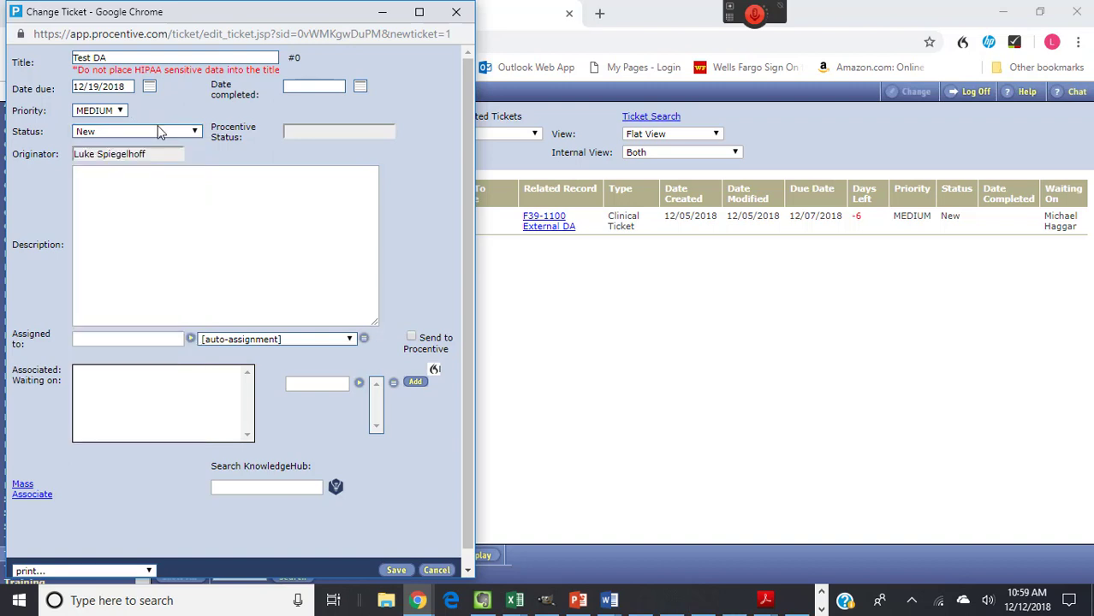
Step: Enter 'Blah Blah Balh' as the ticket description
click(96, 184)
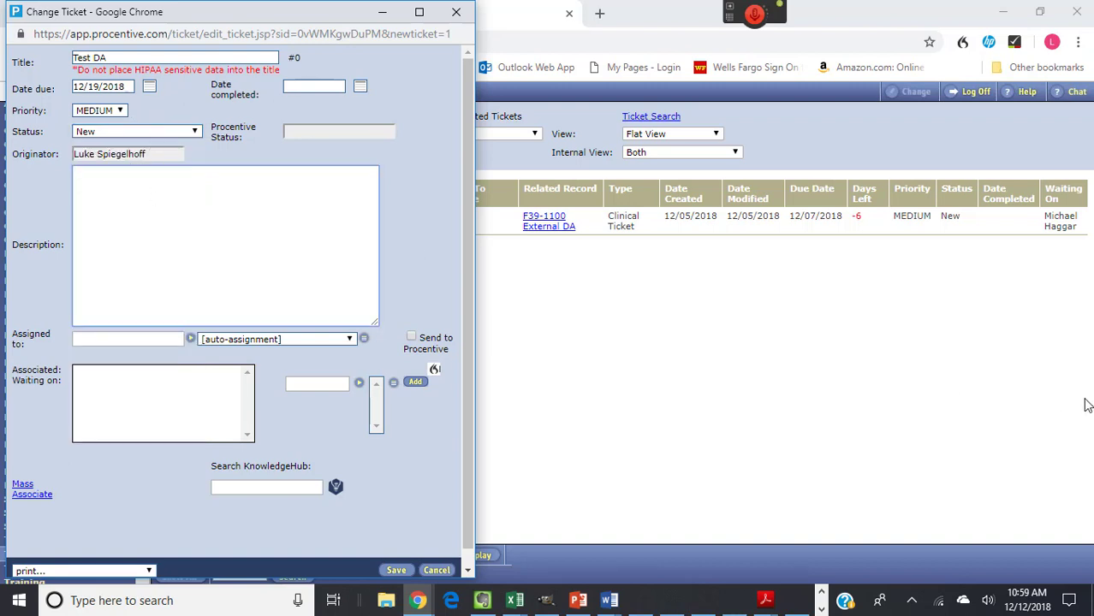
text(Blah Blah Balh)
Step: Select two staff members as waiting-on and save the Test DA ticket
click(394, 385)
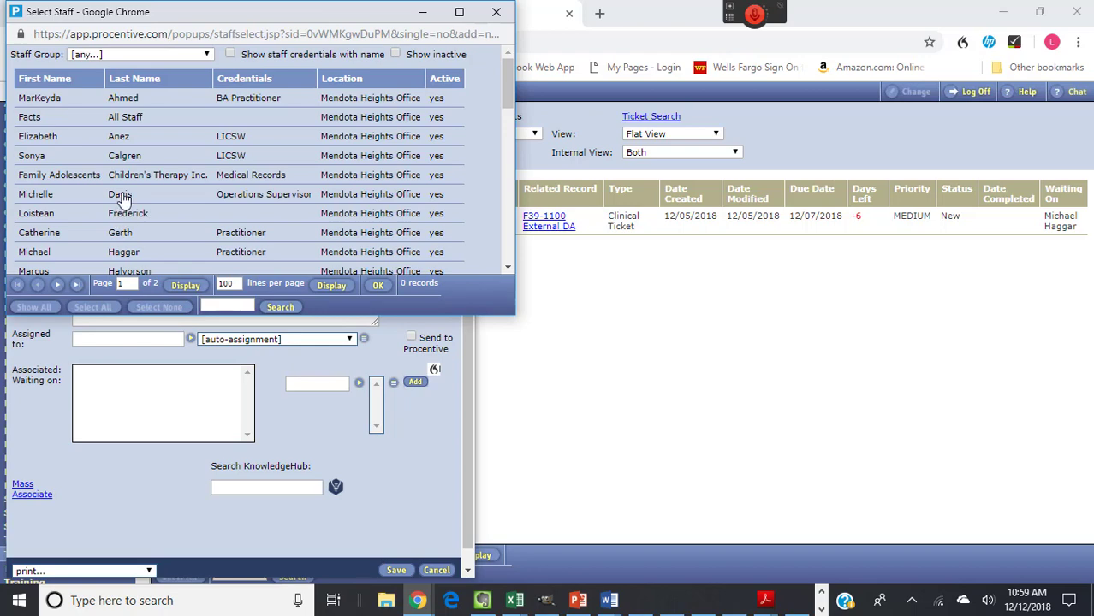
scroll(119, 222, down, 2)
scroll(97, 225, down, 5)
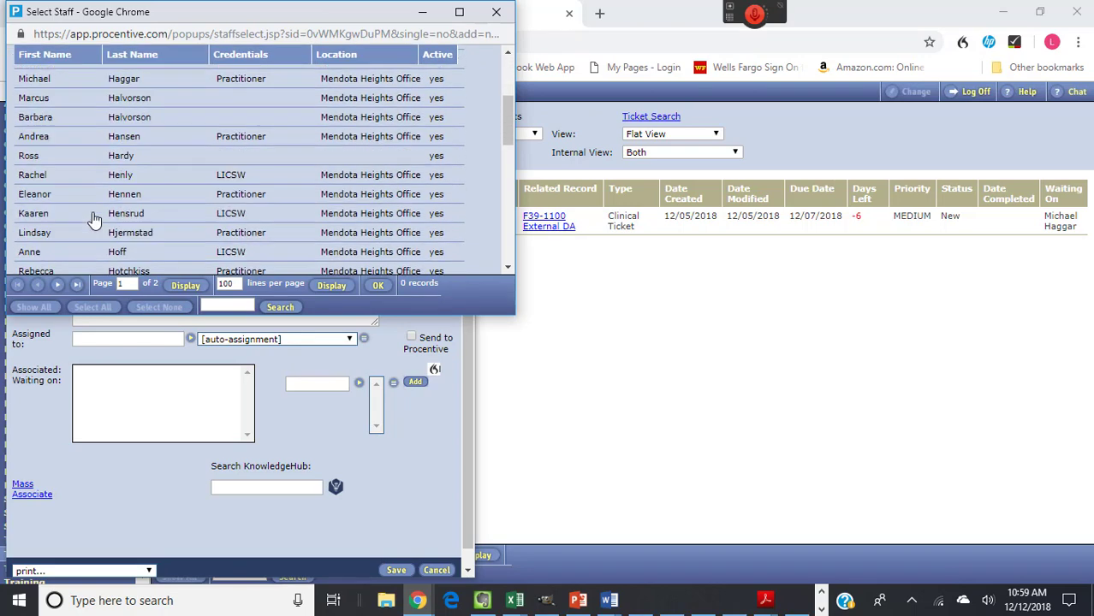
scroll(97, 214, up, 1)
scroll(96, 214, down, 2)
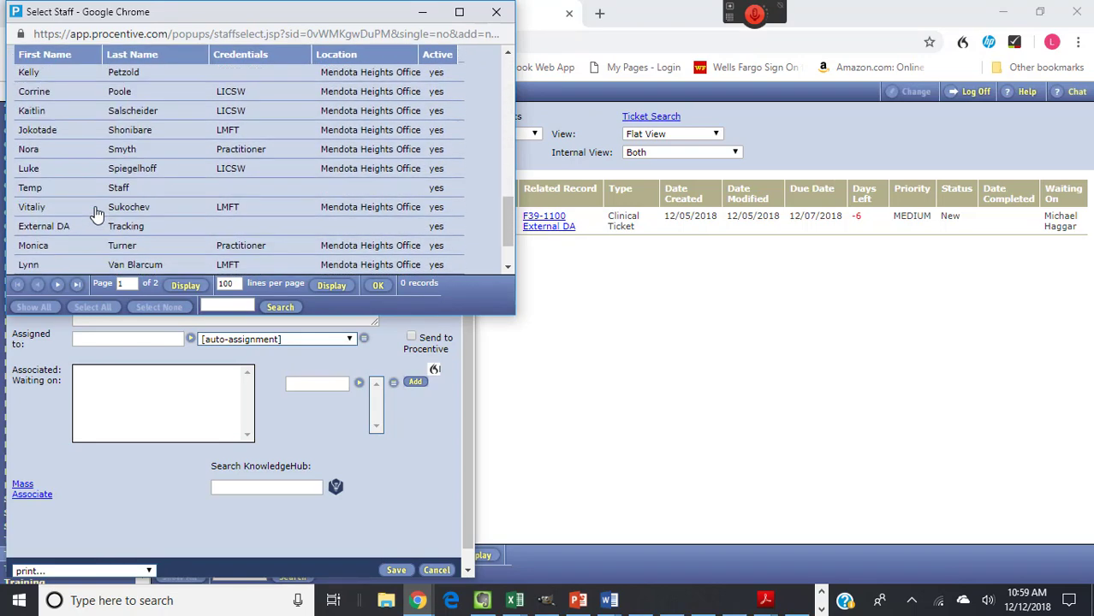
click(147, 169)
scroll(155, 146, up, 2)
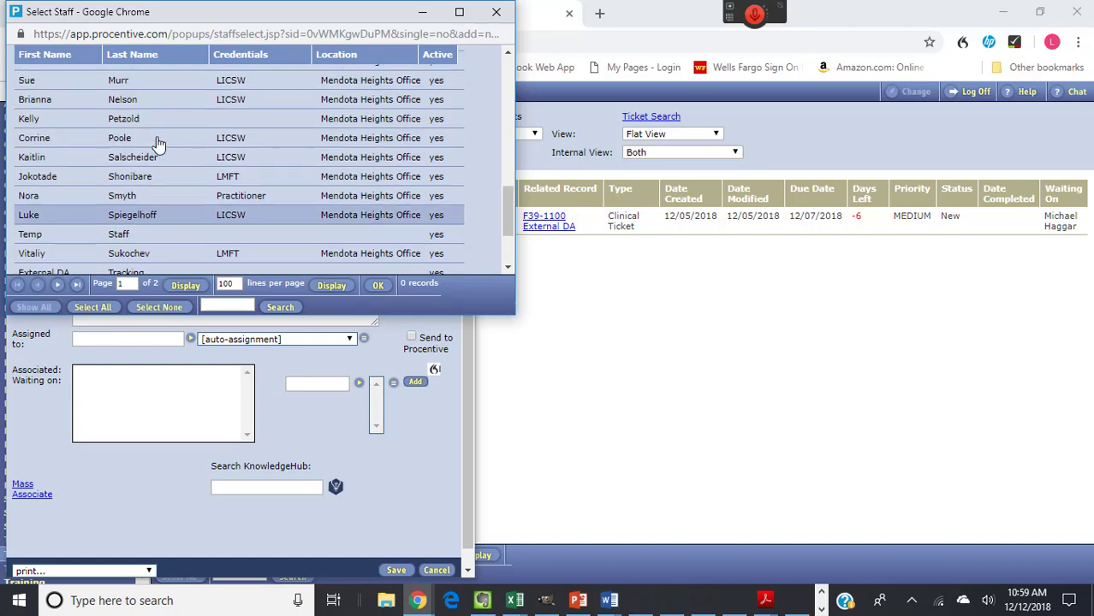
click(139, 86)
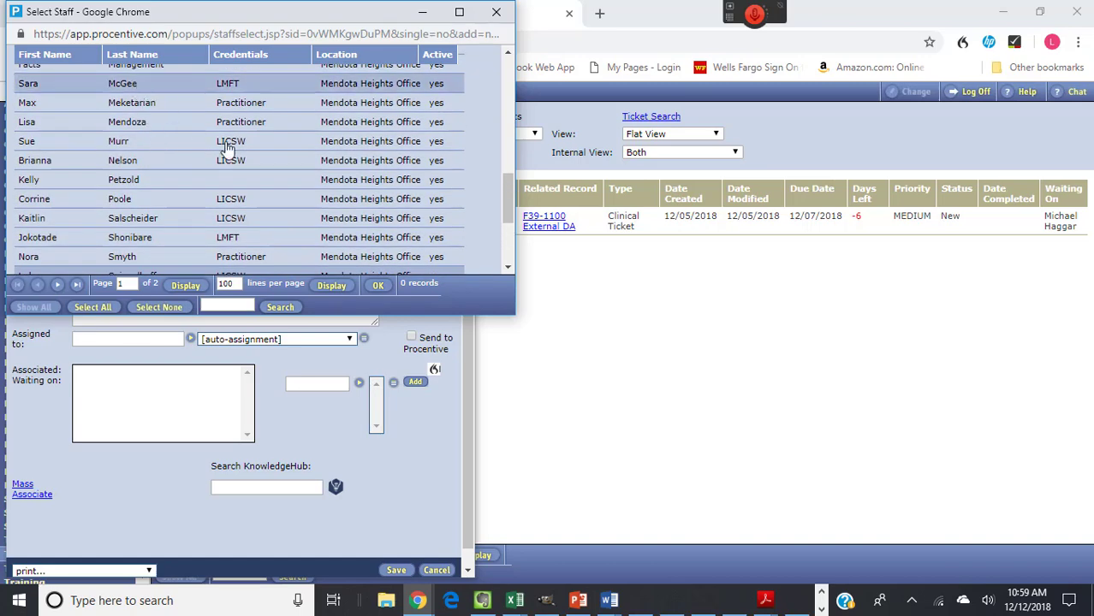
click(378, 286)
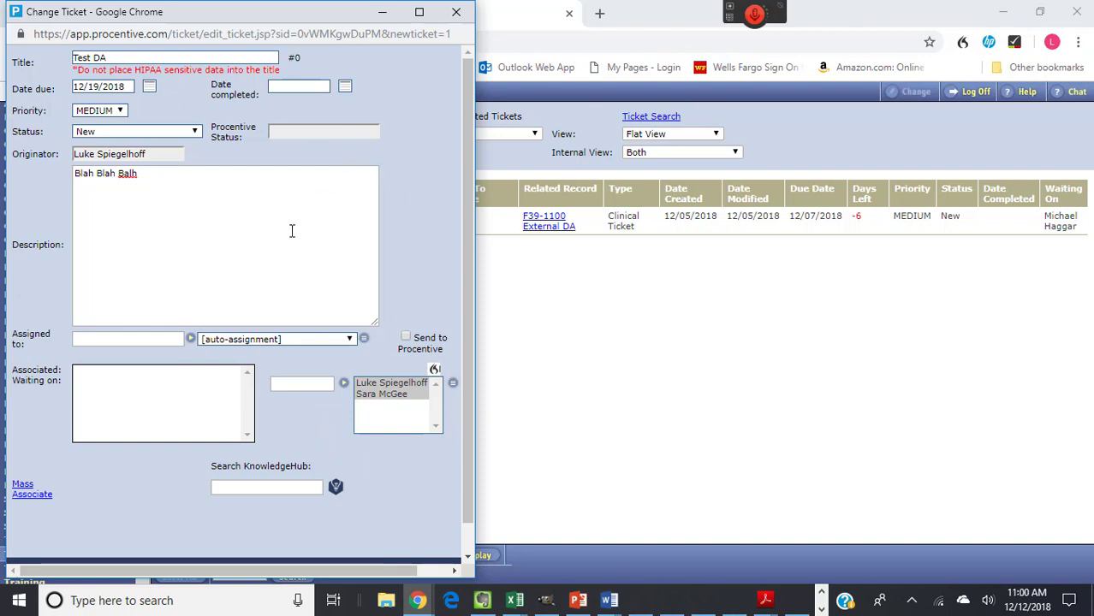
scroll(291, 231, down, 1)
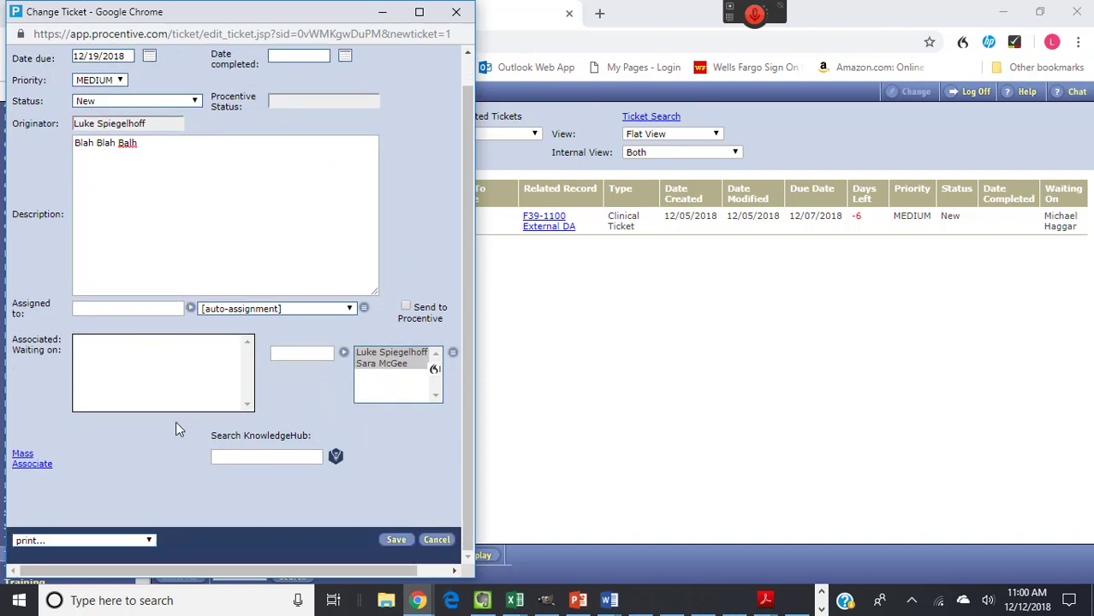
click(402, 541)
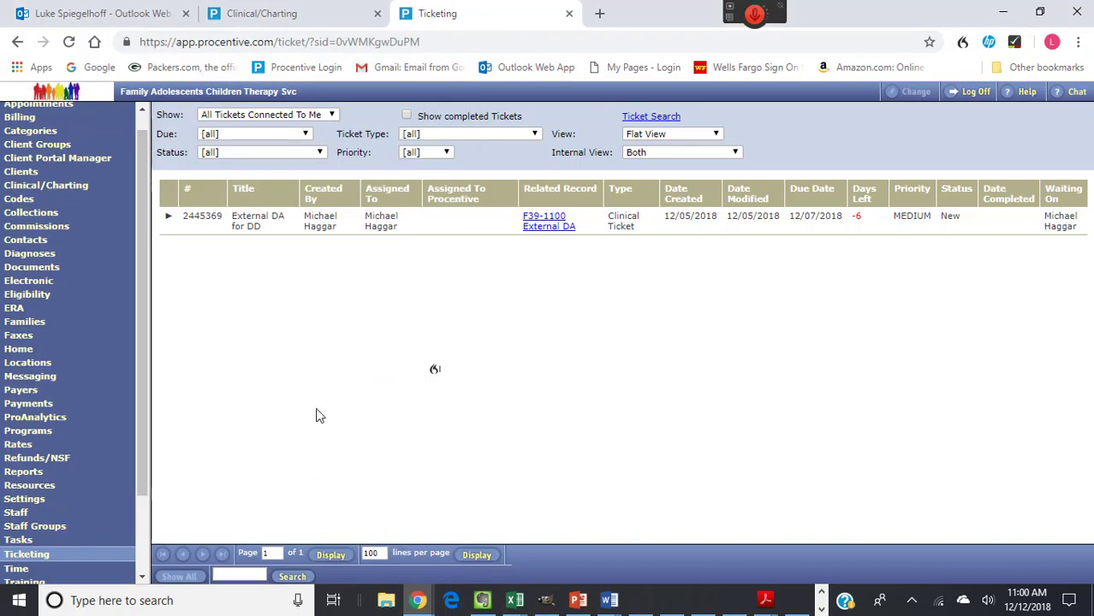
Step: Refresh the list, add a staff member to Test DA's waiting-on, tick them, and save
click(69, 41)
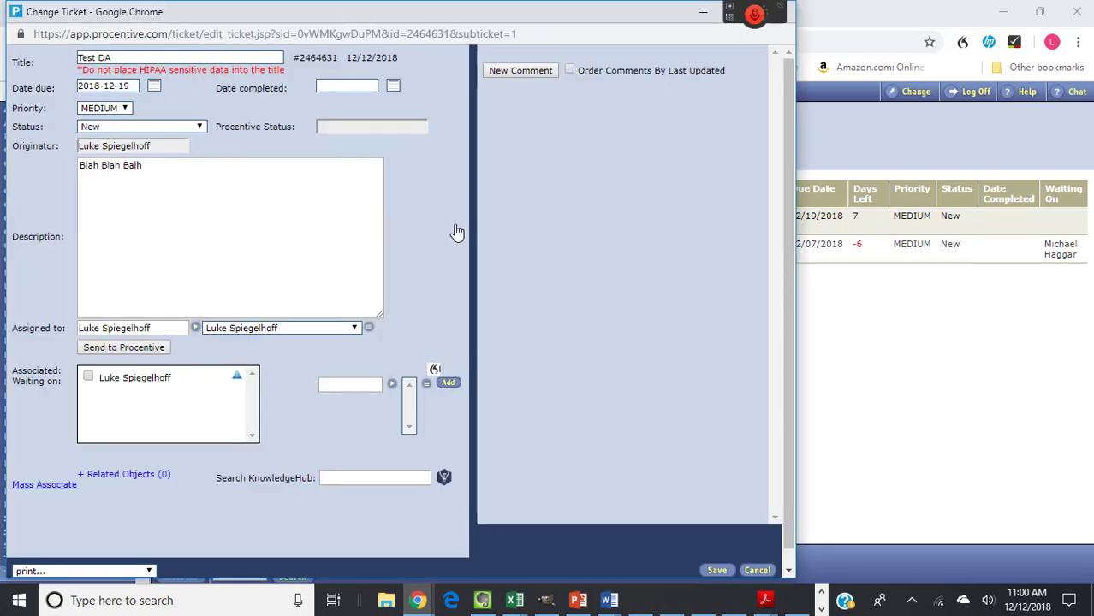
click(427, 387)
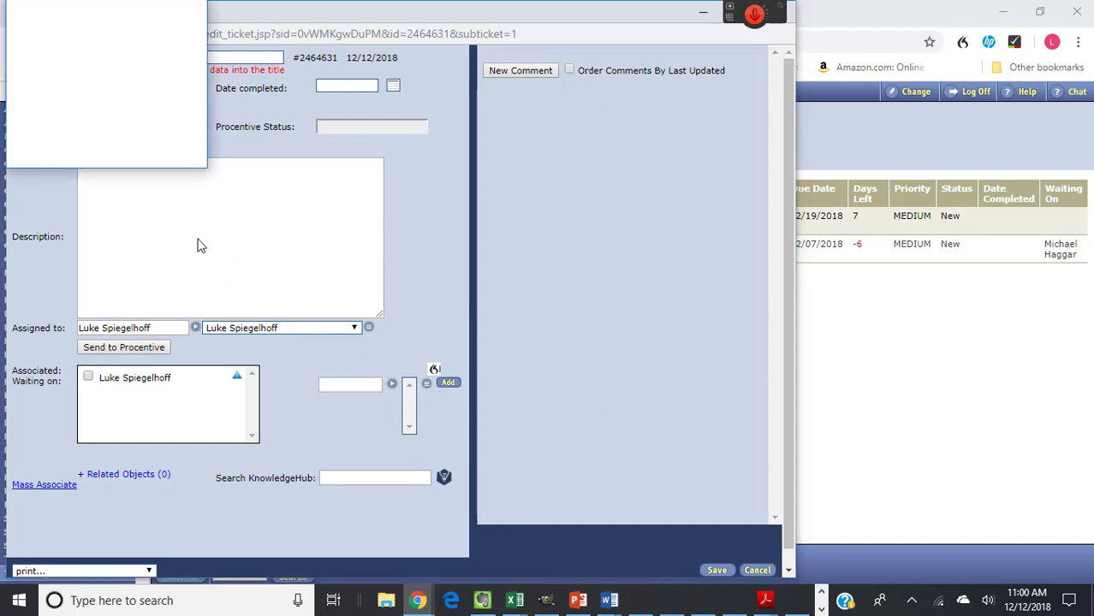
scroll(146, 197, down, 5)
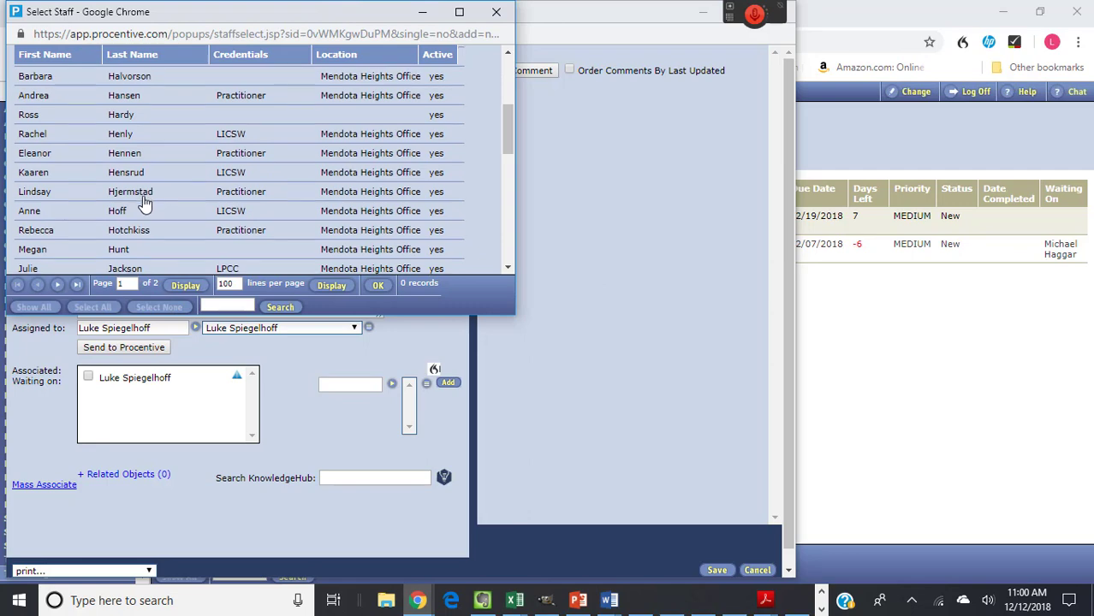
scroll(146, 202, down, 3)
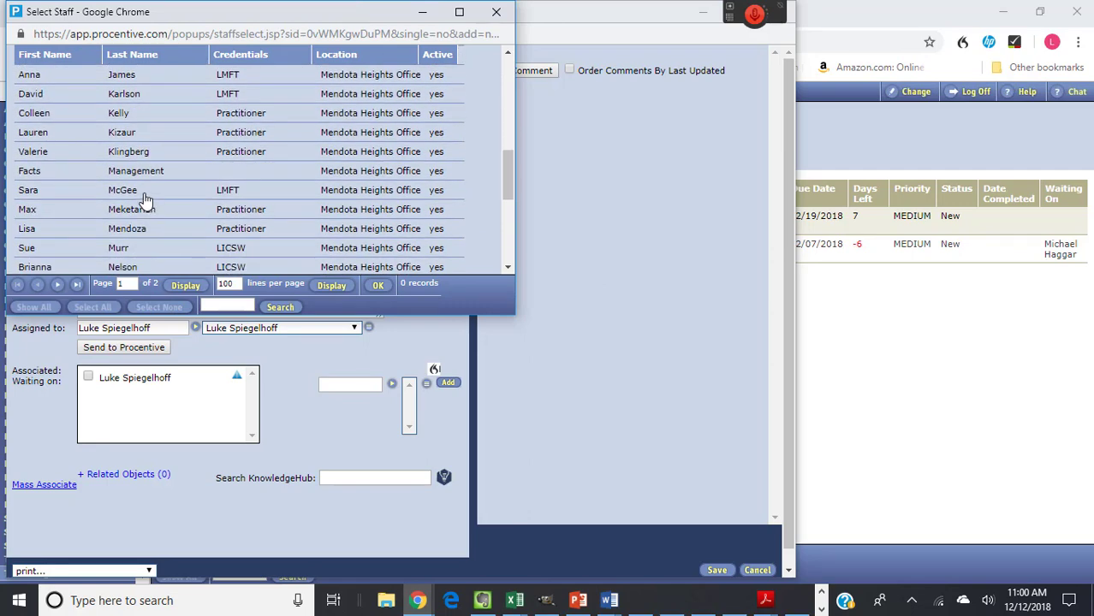
click(144, 191)
click(377, 286)
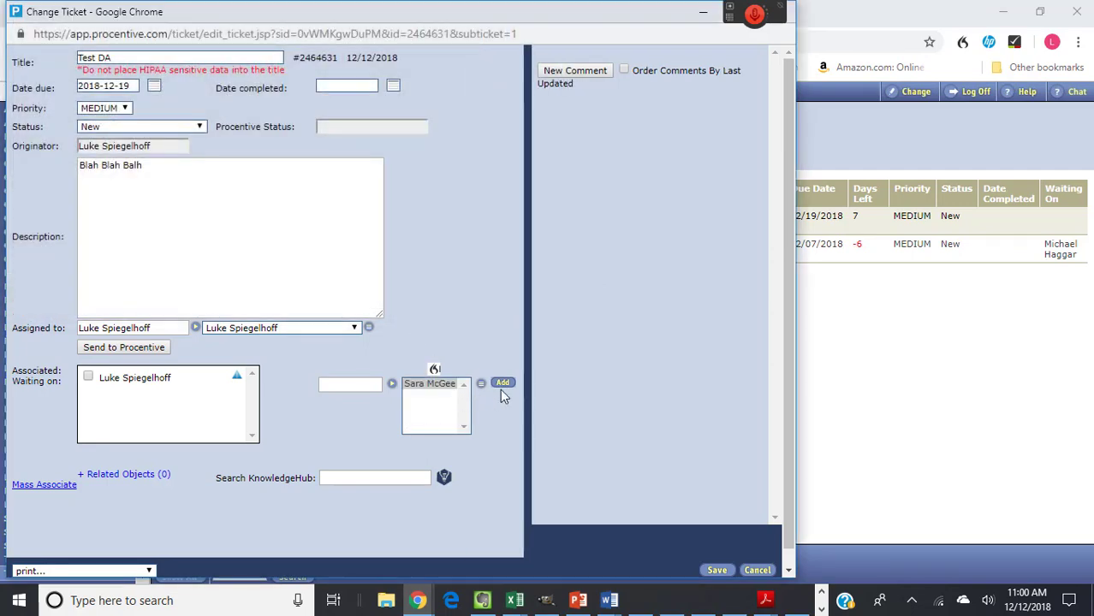
click(502, 384)
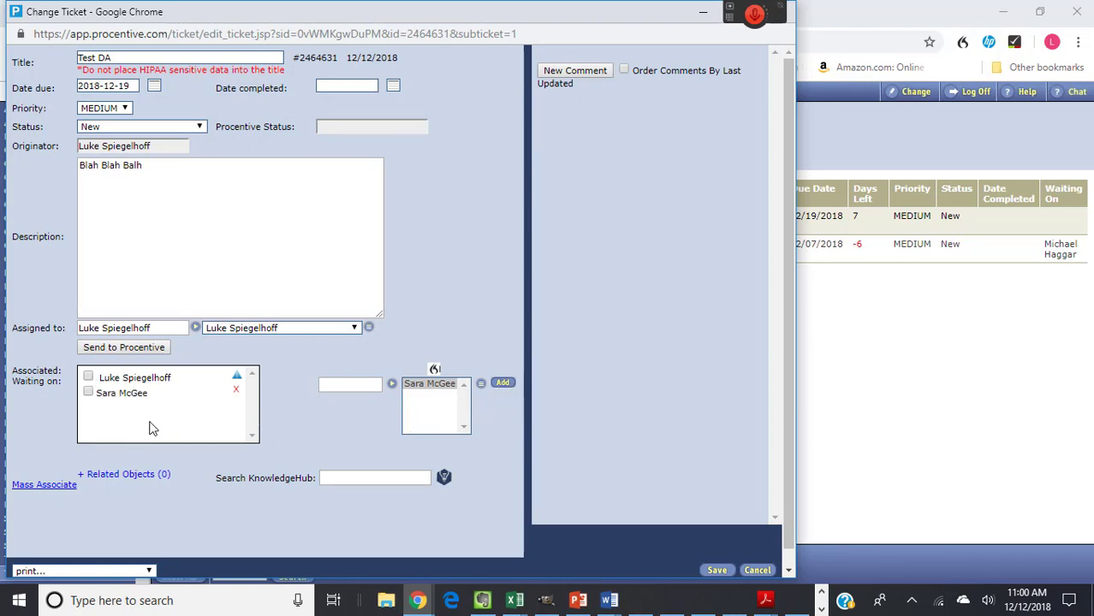
click(88, 393)
click(718, 571)
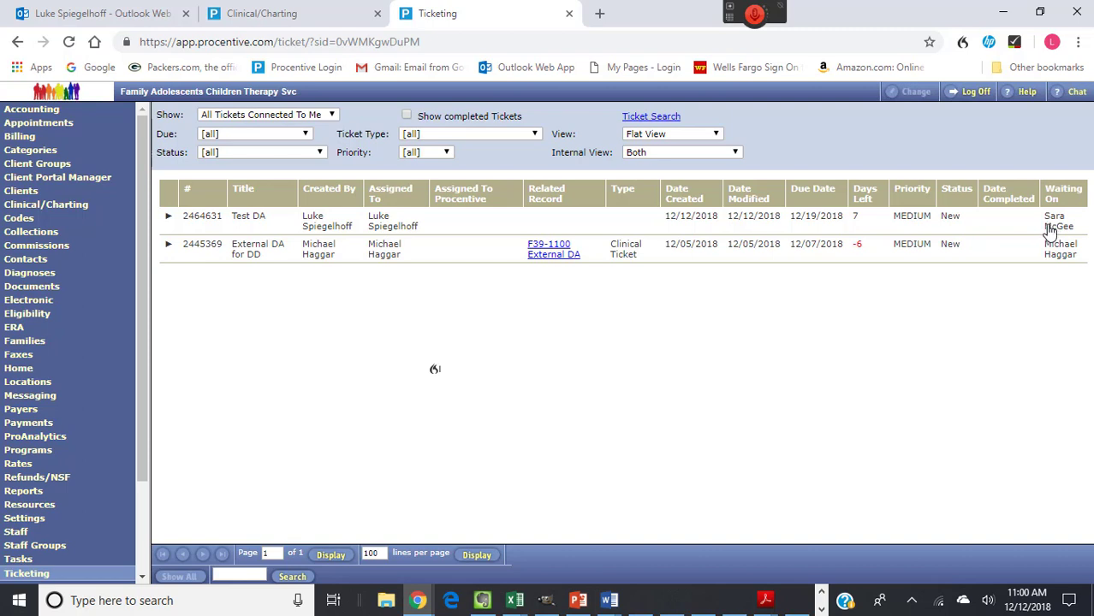
Step: Reopen Test DA and post the comment 'I approve of the plan.'
double_click(454, 229)
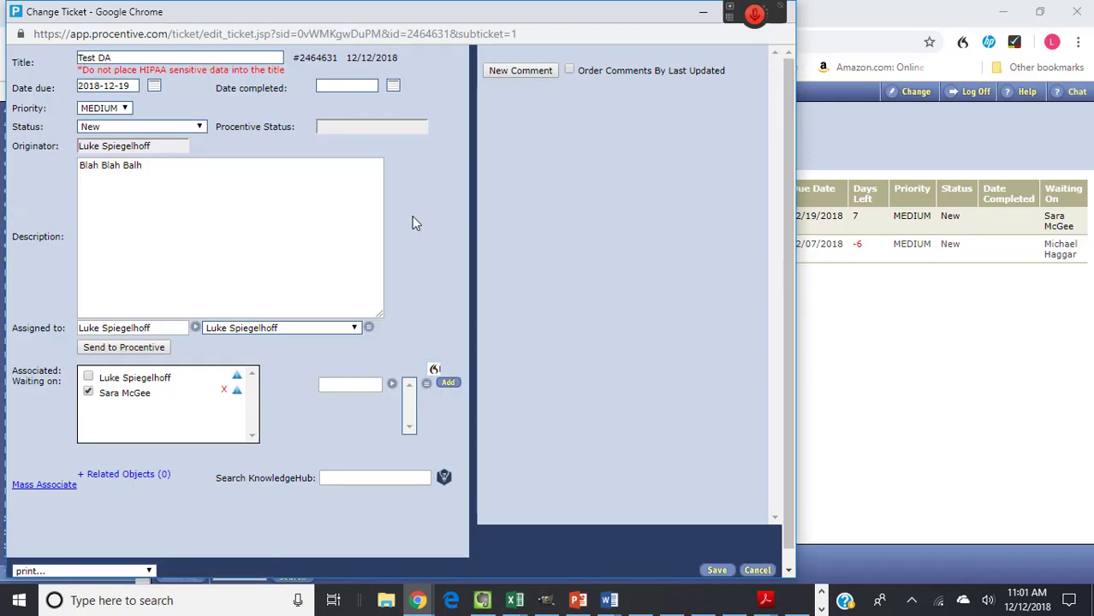
click(504, 74)
click(500, 115)
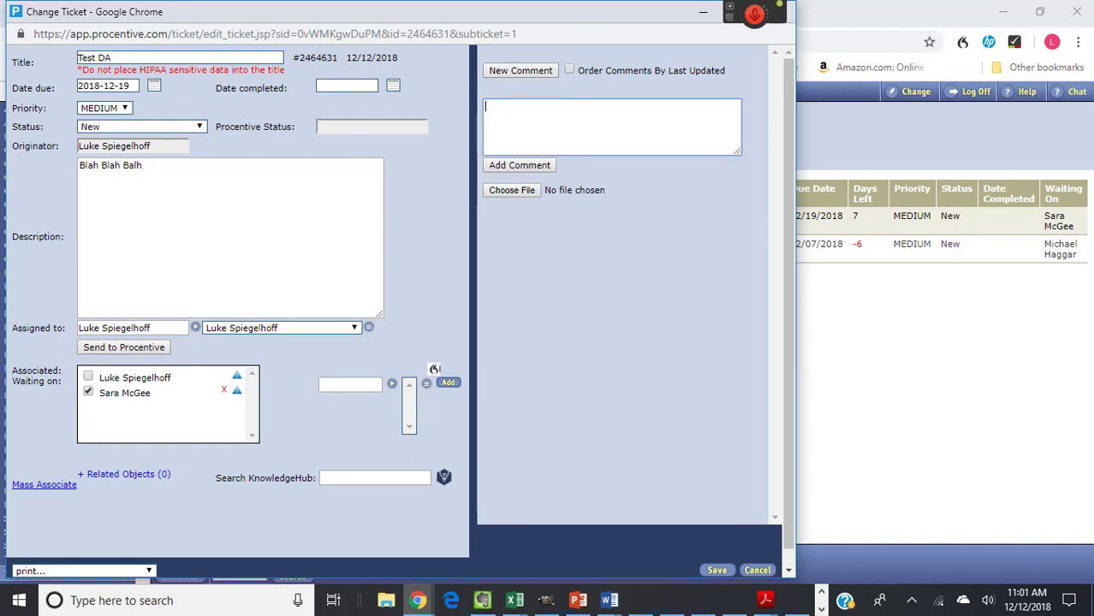
text(I approve of the plan.)
click(506, 165)
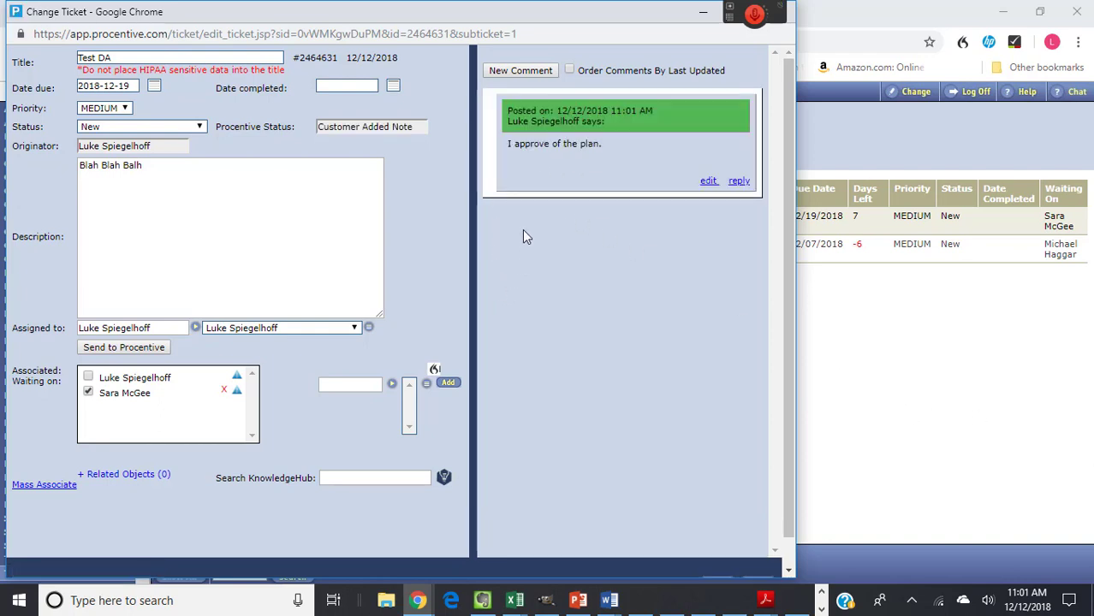
Step: Toggle the Waiting On checkboxes and restore the original selection
click(88, 377)
click(88, 393)
click(88, 376)
scroll(784, 319, down, 1)
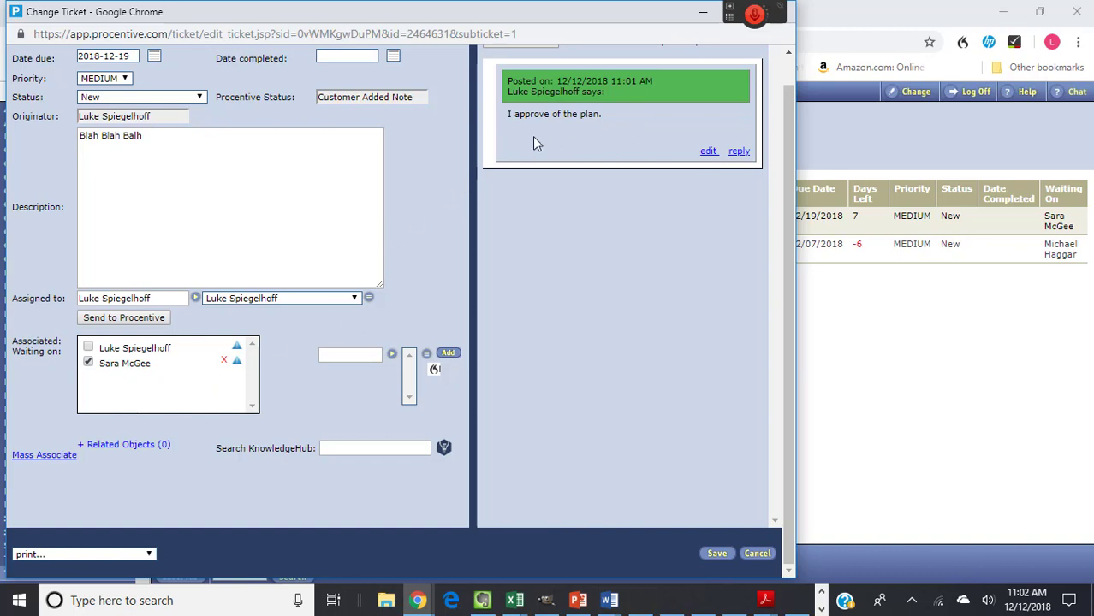
Step: Revise the comment to 'I approve of the plan greatly.' and save Test DA
click(708, 151)
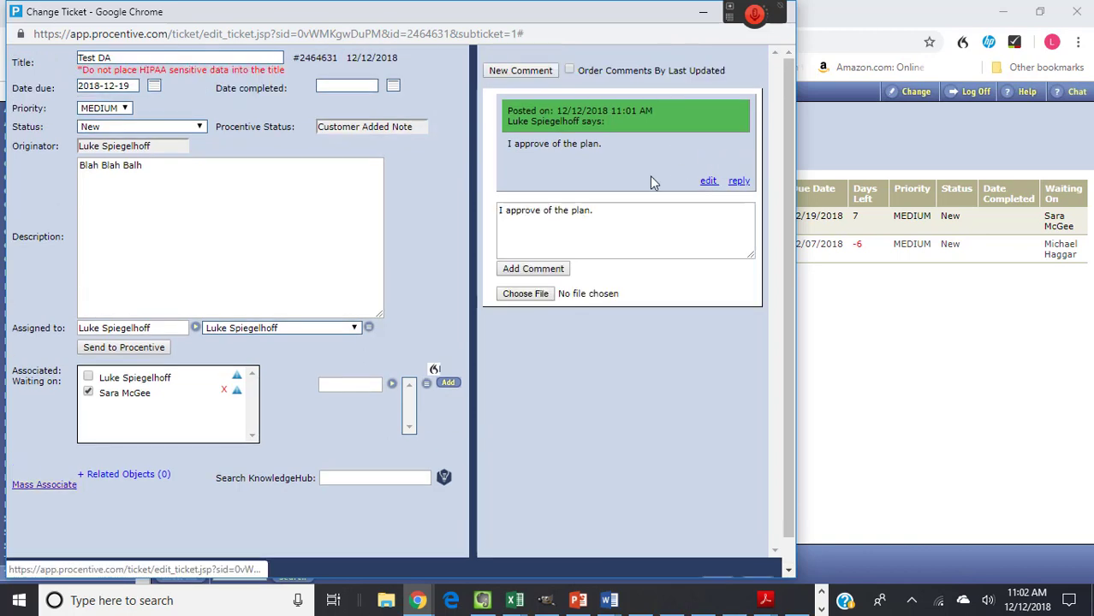
click(619, 214)
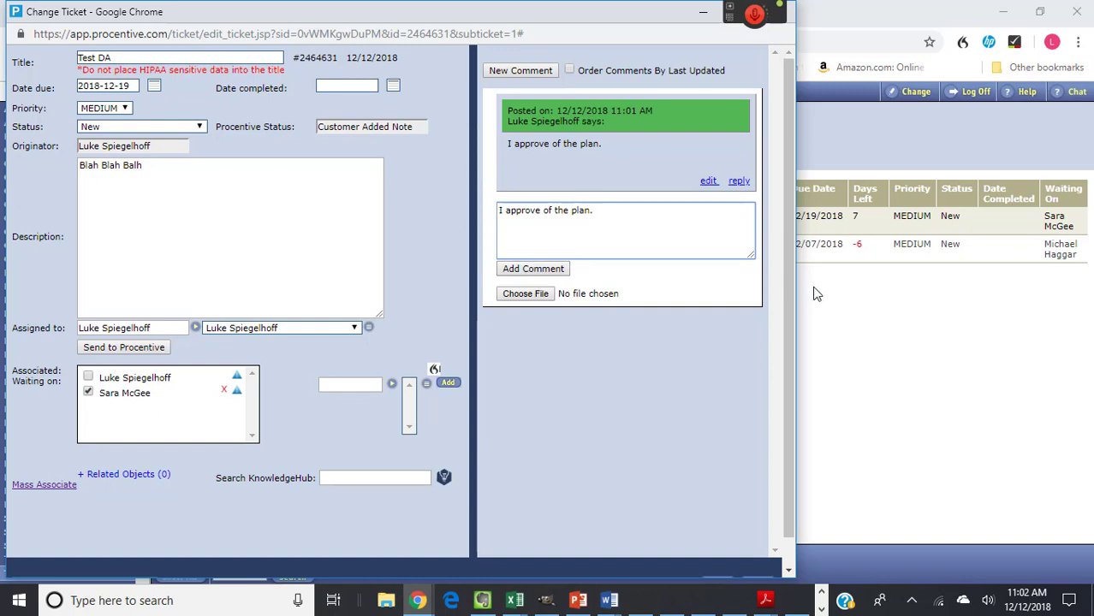
text(great.)
click(561, 271)
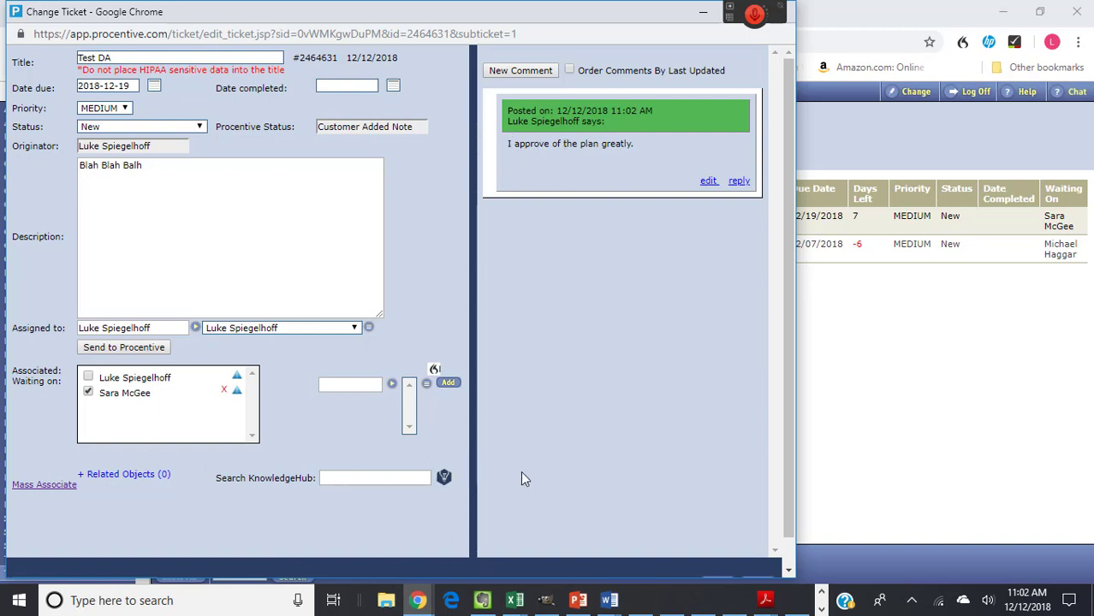
double_click(633, 12)
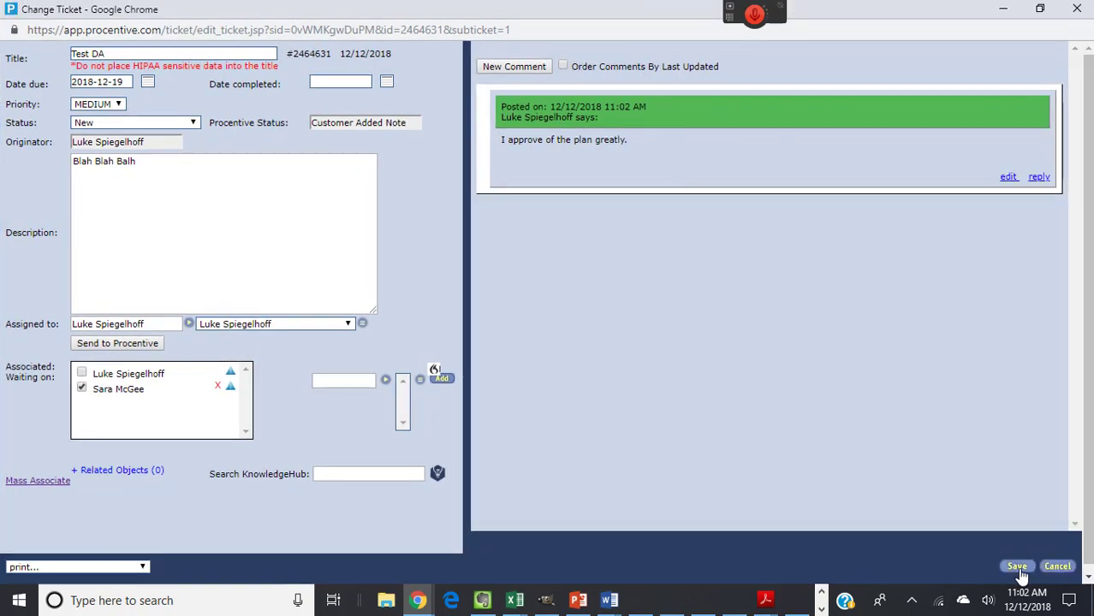
click(1018, 568)
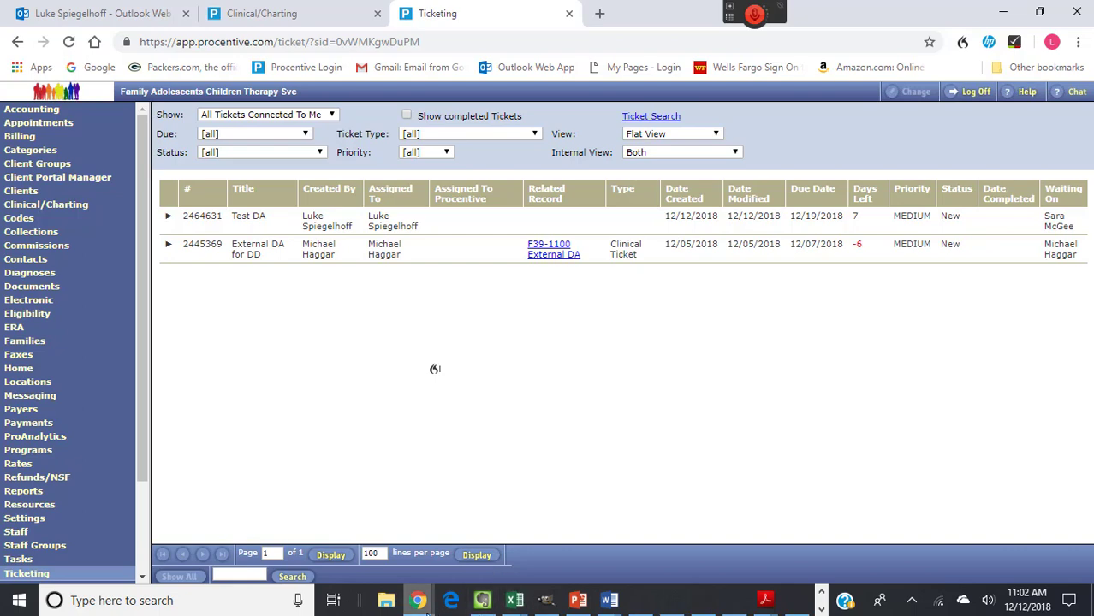
Step: Switch to the client's Diagnostic Assessment window and start a new ticket from Help
mouse_move(419, 604)
click(634, 526)
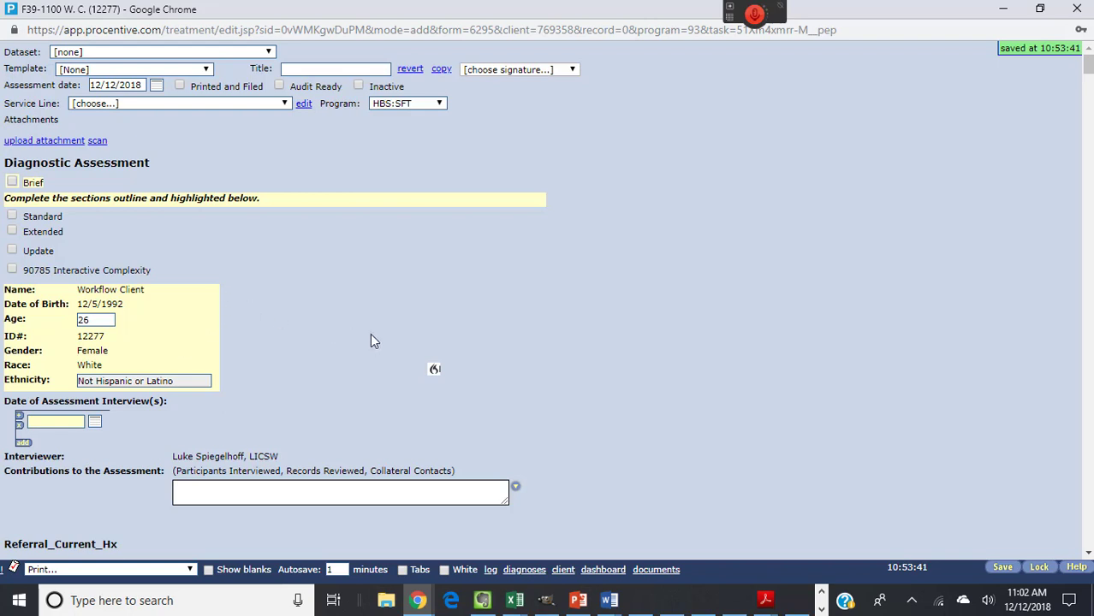
scroll(729, 341, down, 1)
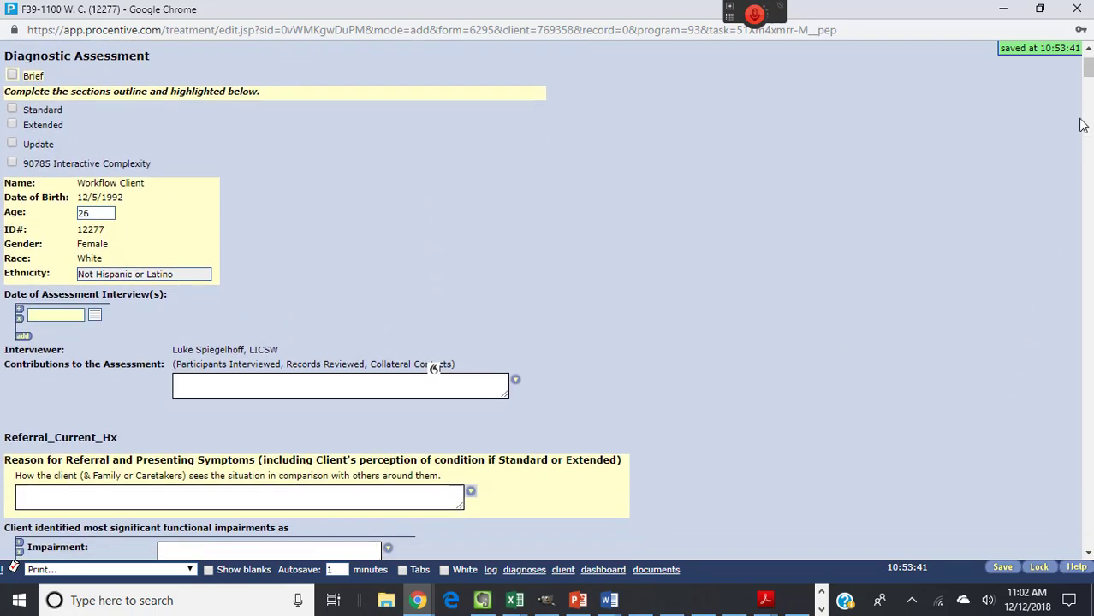
scroll(1089, 62, up, 1)
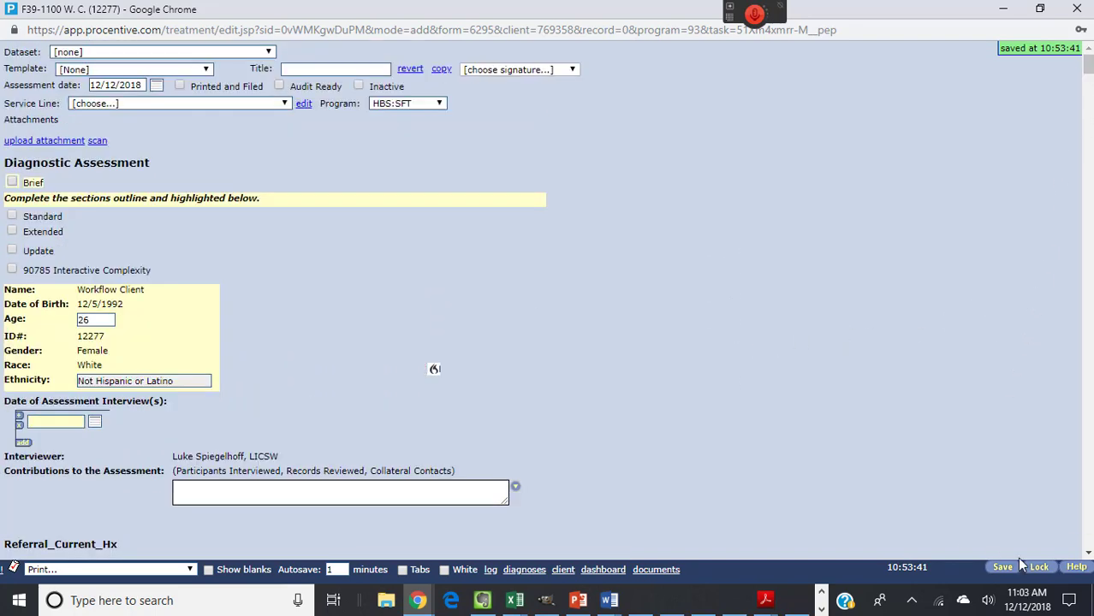
click(1076, 568)
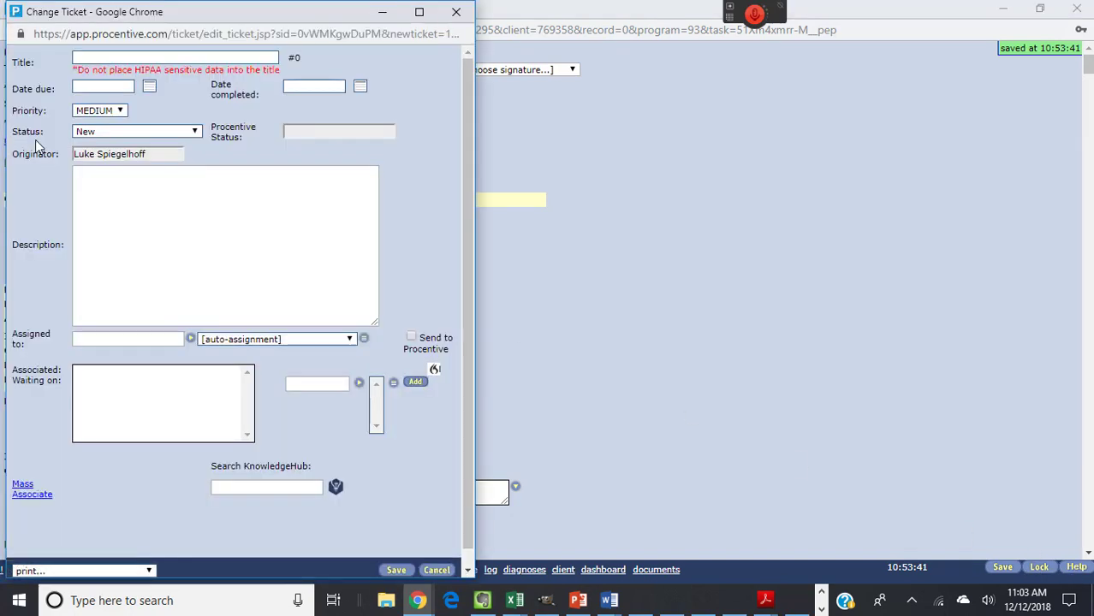
Step: Title the ticket 'REview of TT DA' and set its due date to 12/17/2018
click(94, 57)
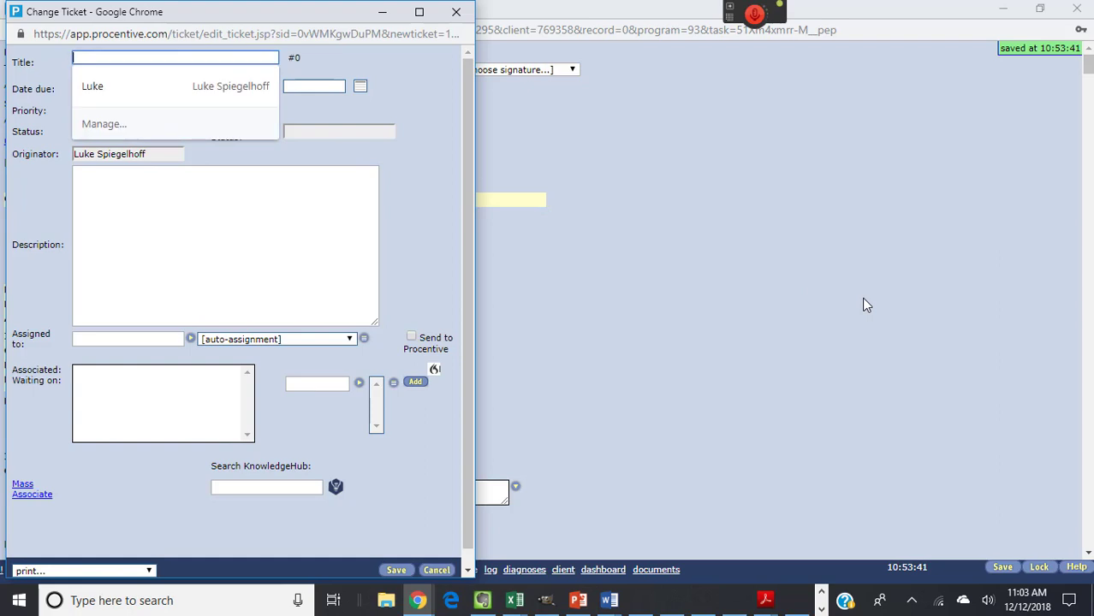
text(REview )
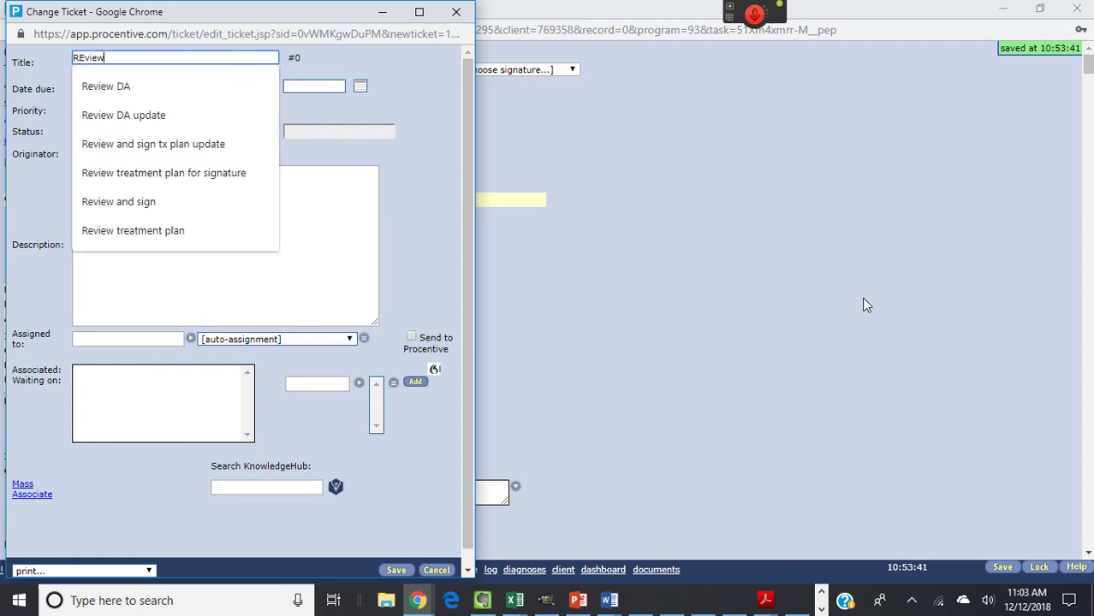
text(o)
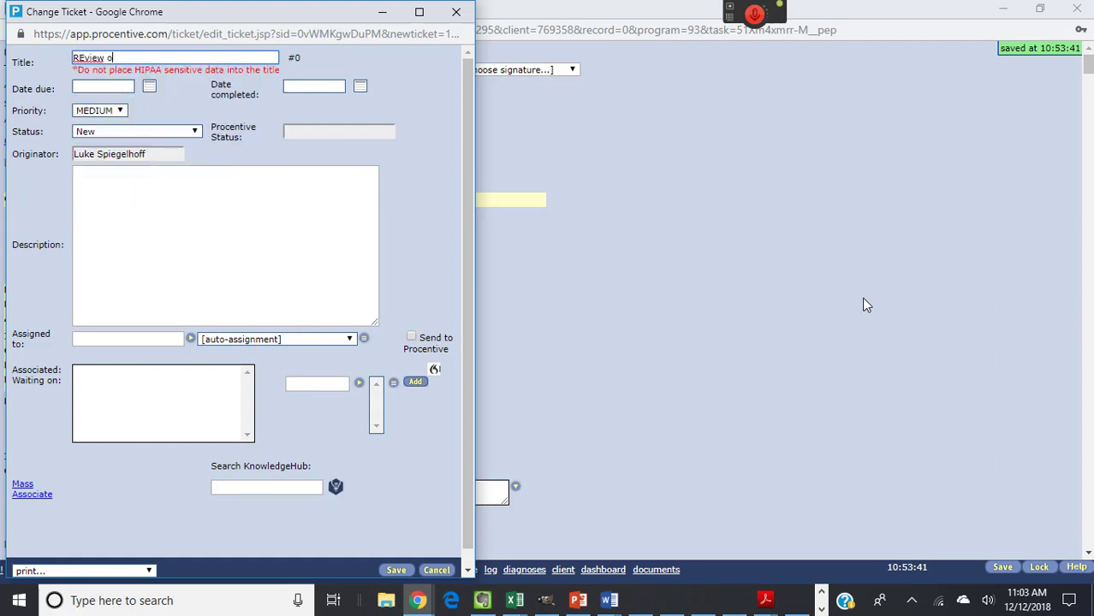
text(f TT DA)
click(149, 86)
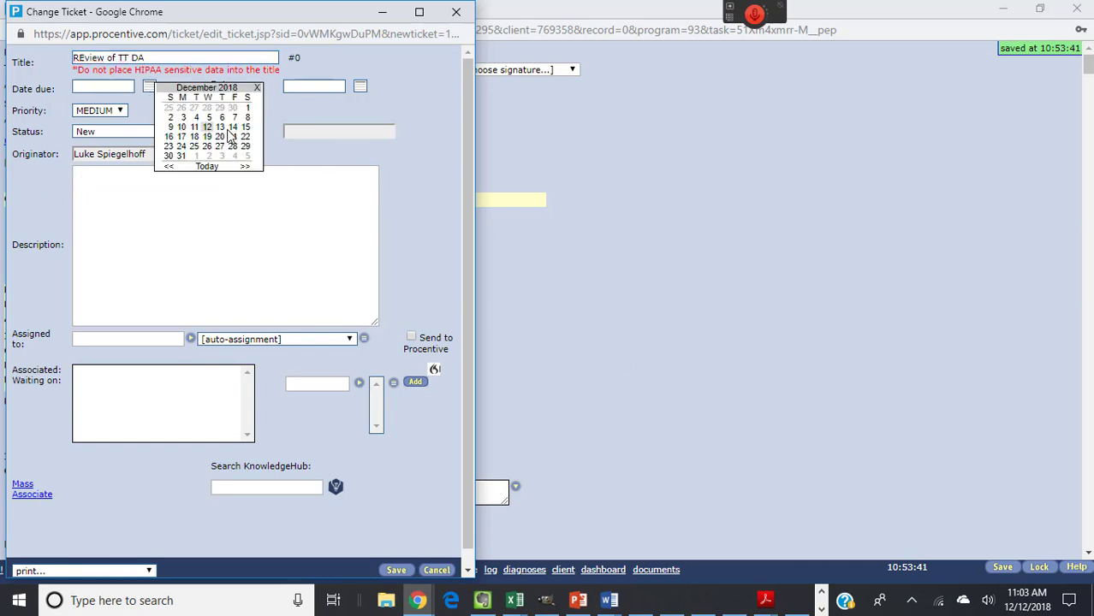
click(181, 137)
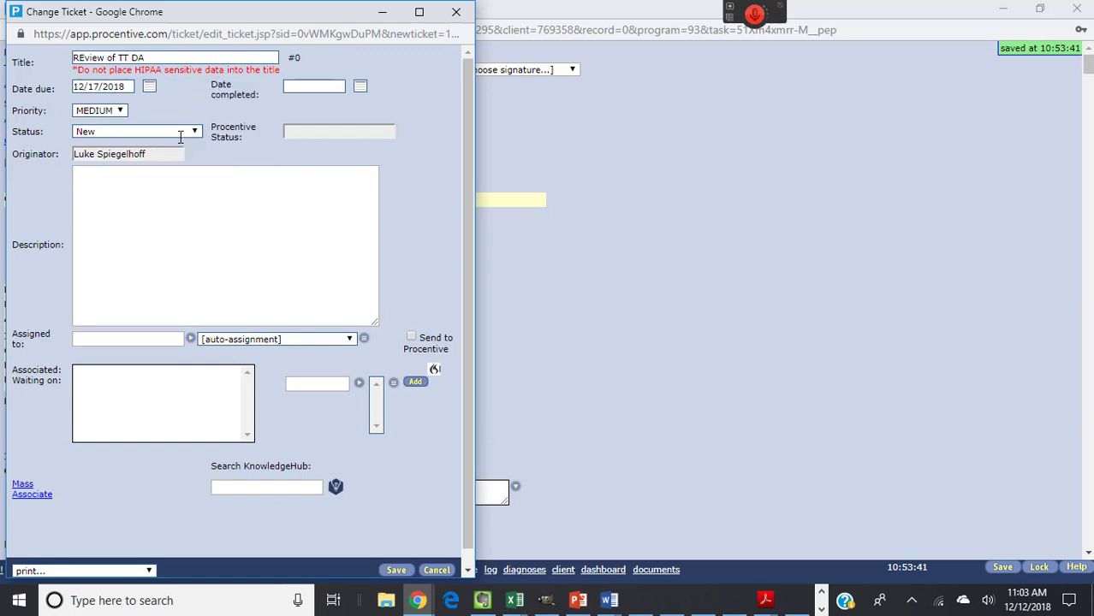
Step: Set priority to HIGH and describe it as 'REview for content or corrections'
click(98, 111)
click(88, 234)
click(89, 179)
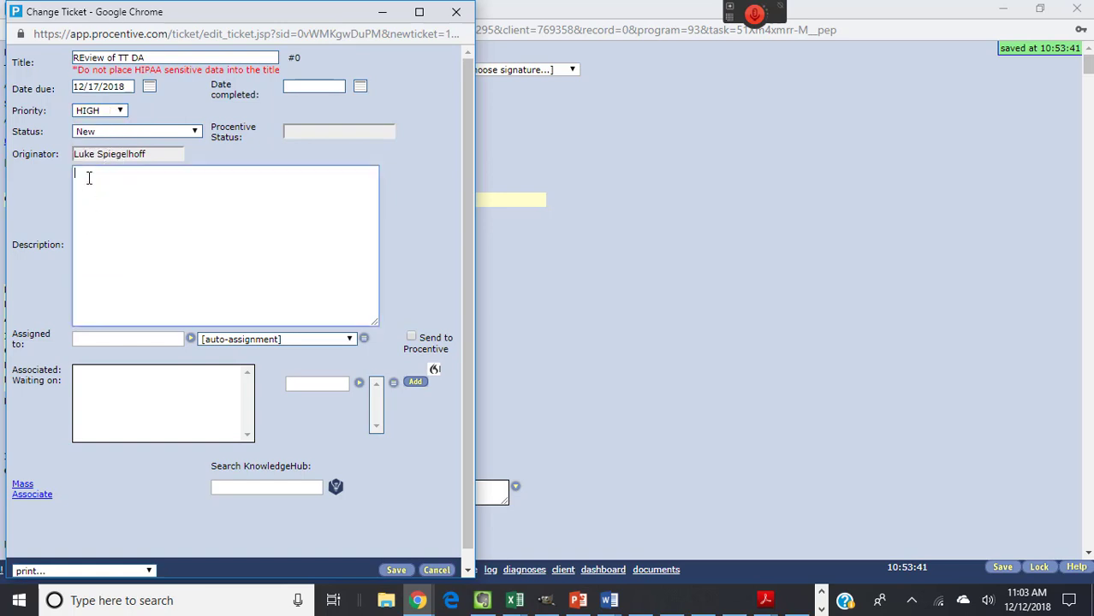
text(REview for content)
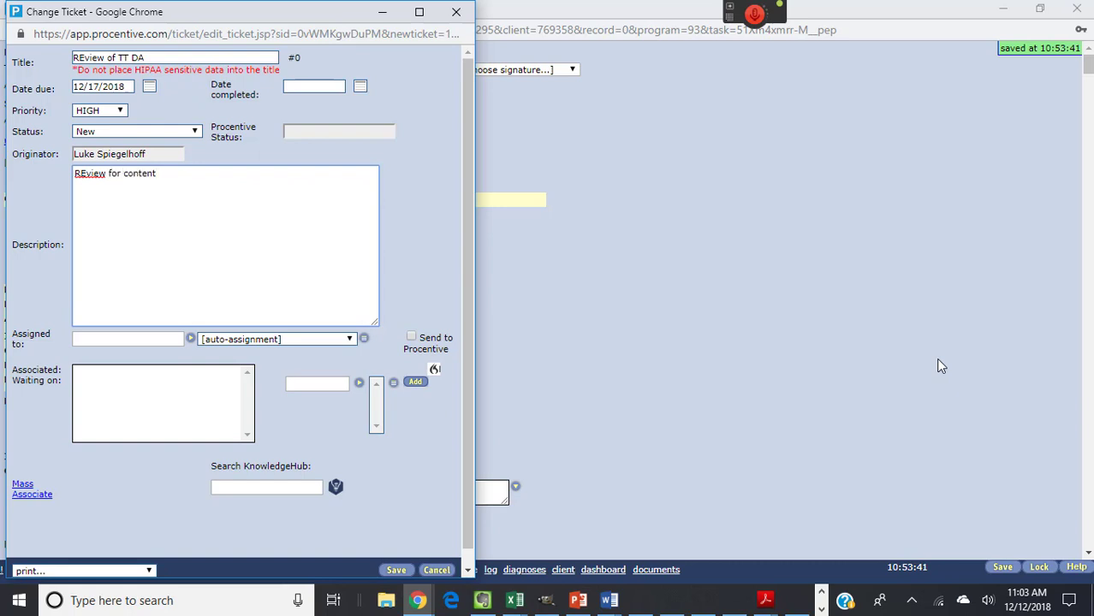
text( or corrections)
Step: Choose a staff member in Select Staff and add them to the waiting-on list
click(395, 386)
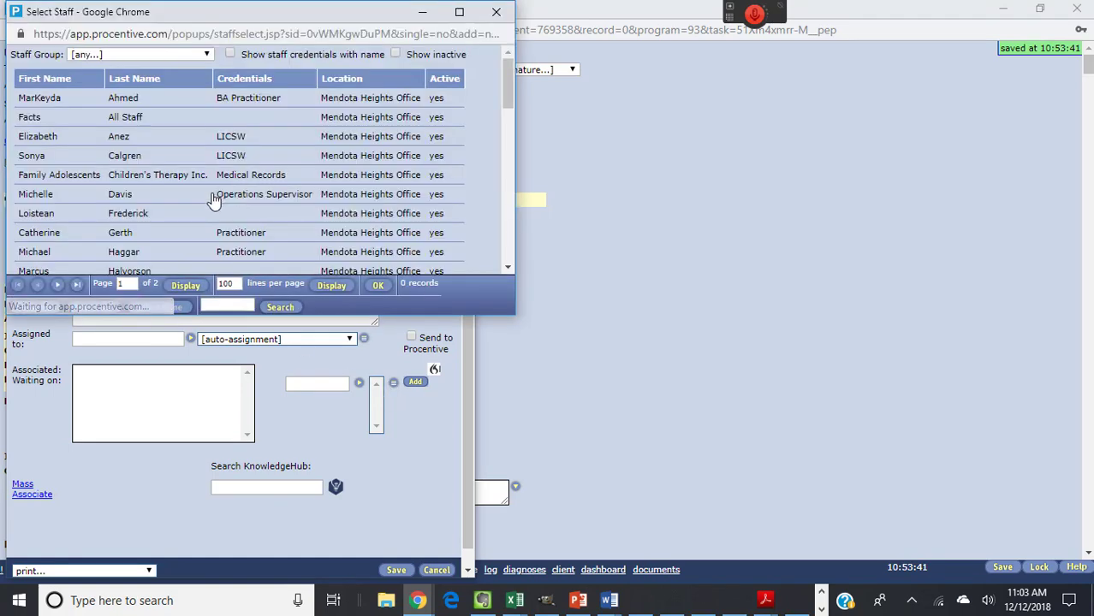
scroll(214, 200, down, 5)
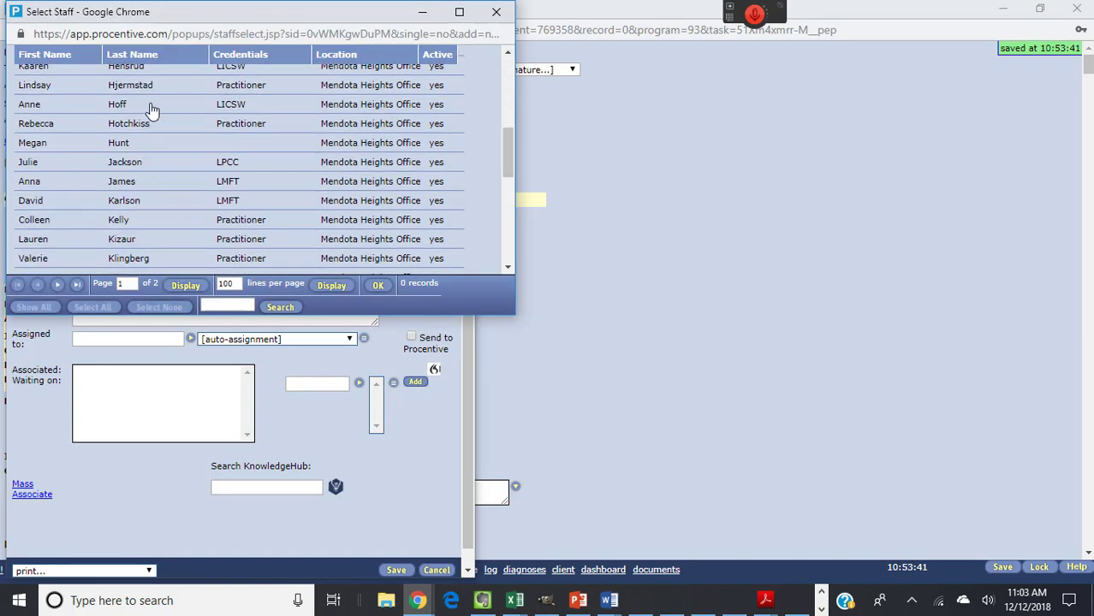
scroll(153, 115, up, 3)
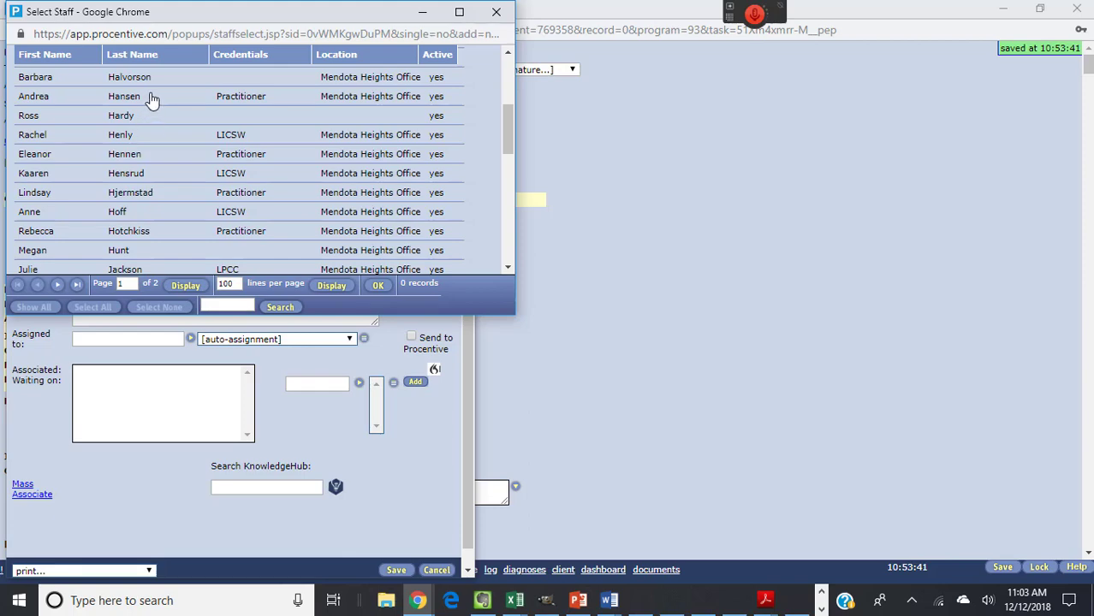
scroll(151, 103, down, 3)
scroll(153, 104, up, 3)
scroll(153, 101, down, 3)
scroll(152, 98, up, 3)
scroll(506, 134, up, 1)
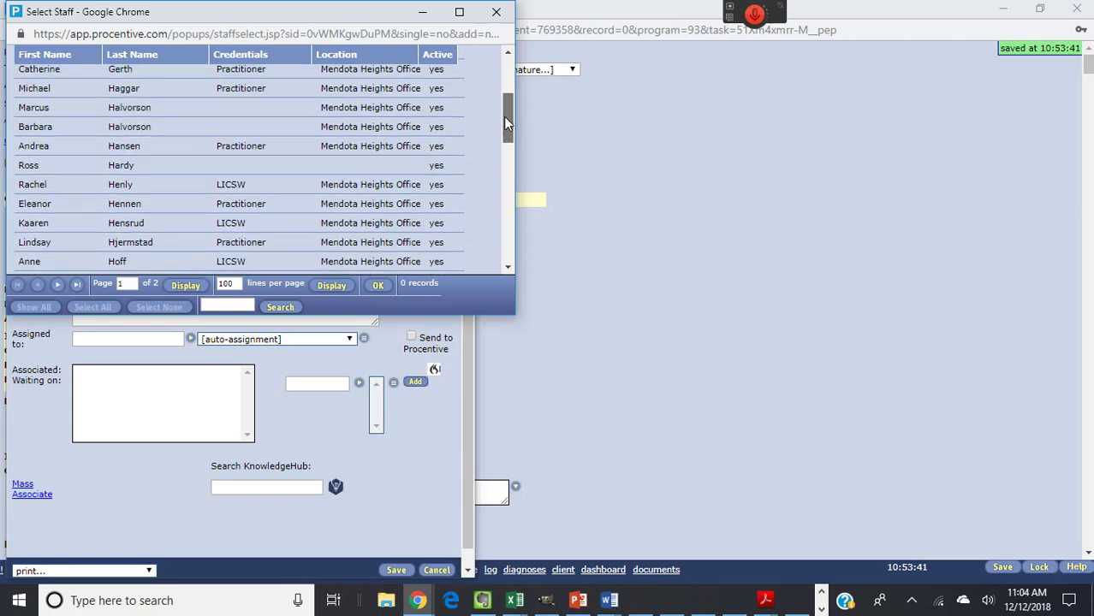
click(162, 96)
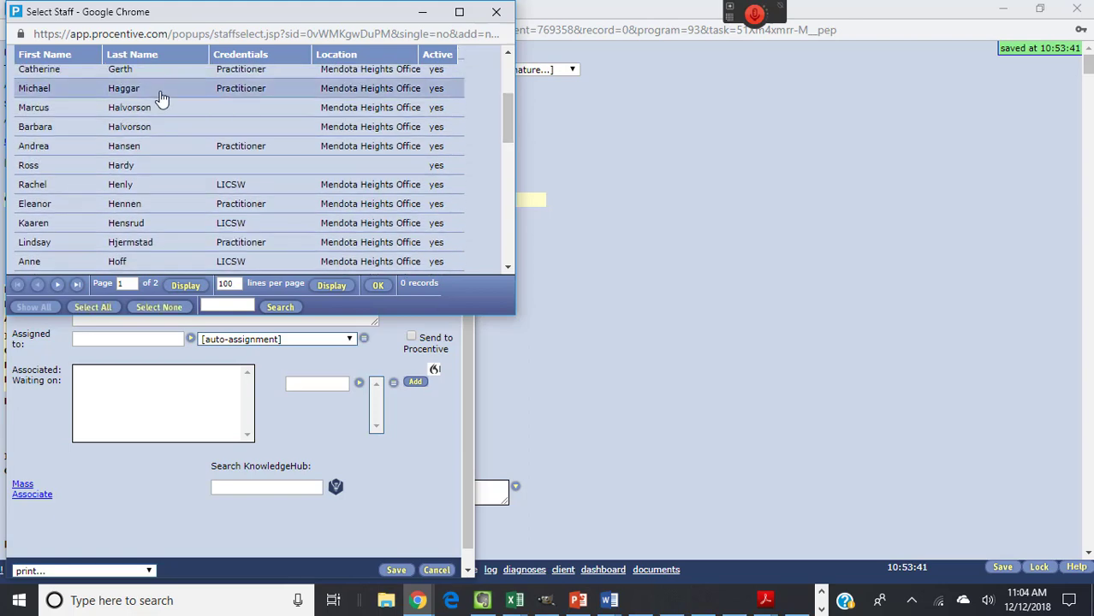
click(378, 285)
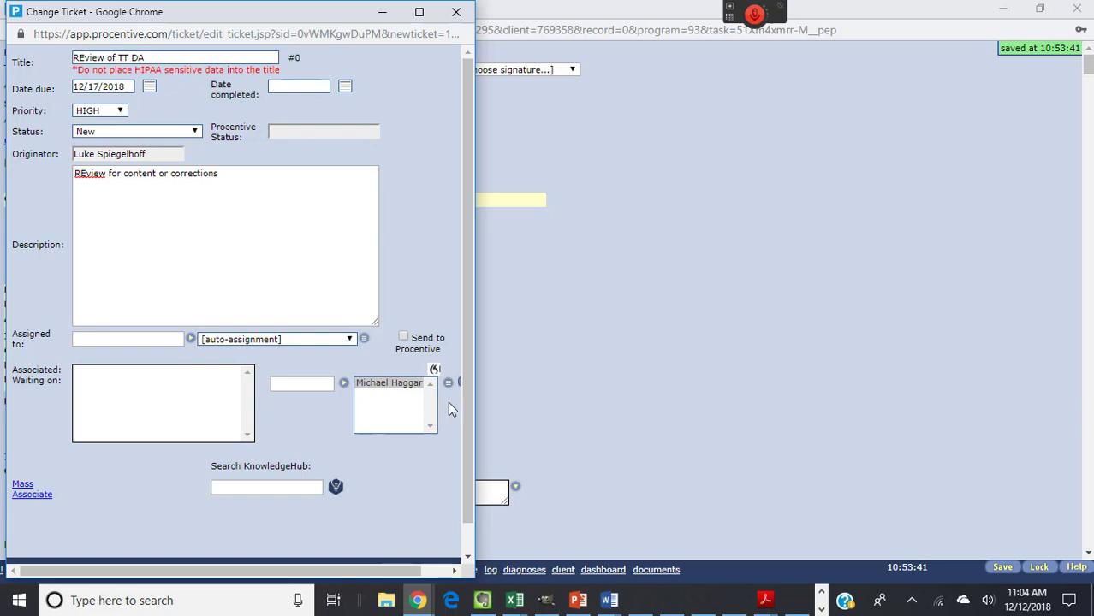
click(418, 12)
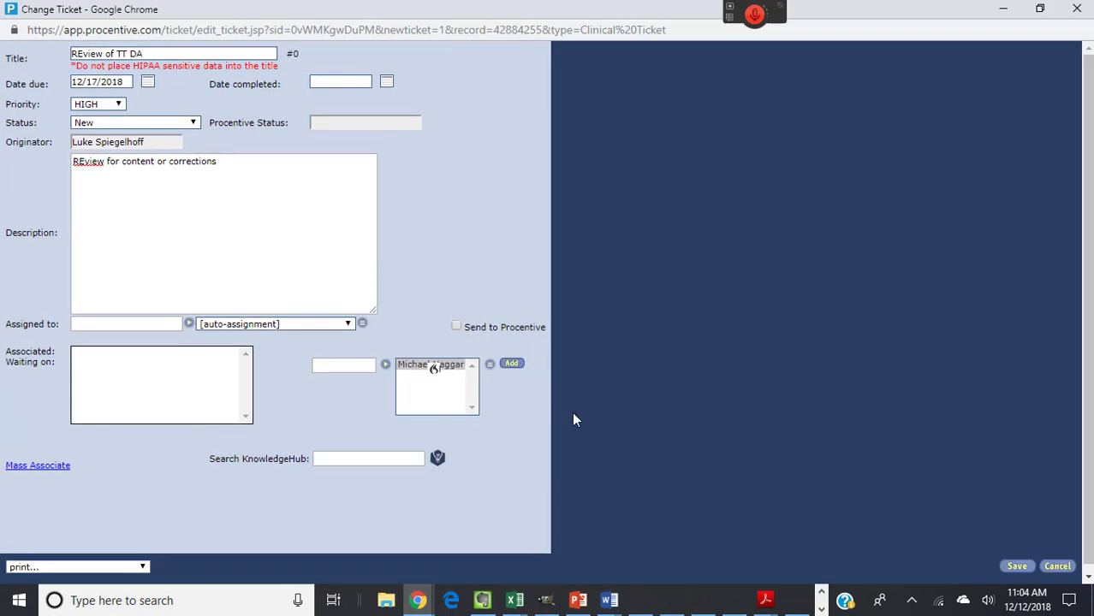
click(514, 366)
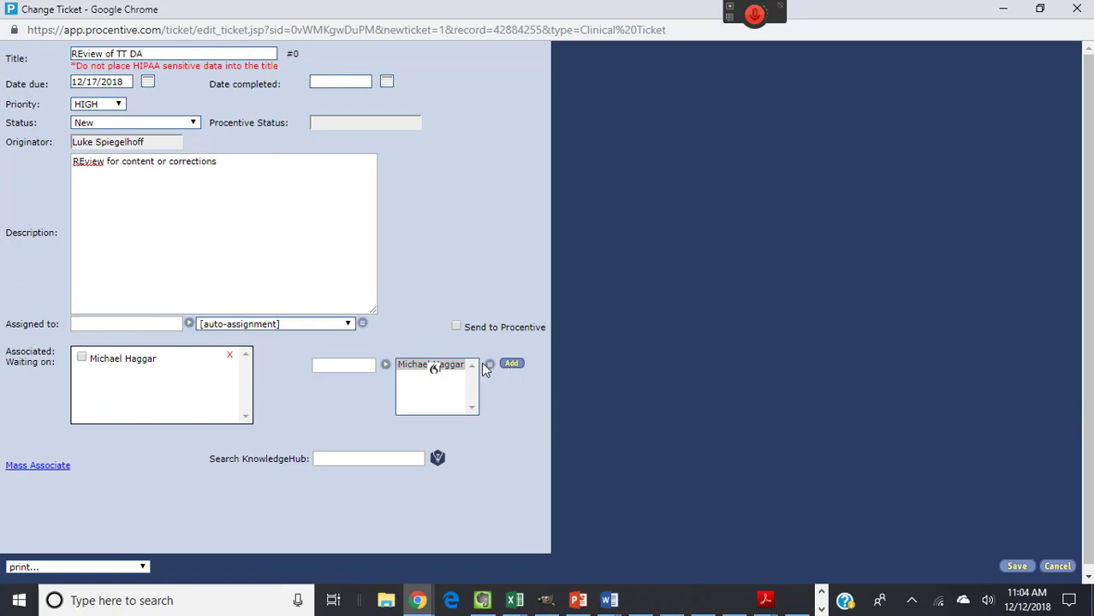
Step: Search for a second staff member, add them, and tick the new entry
click(491, 368)
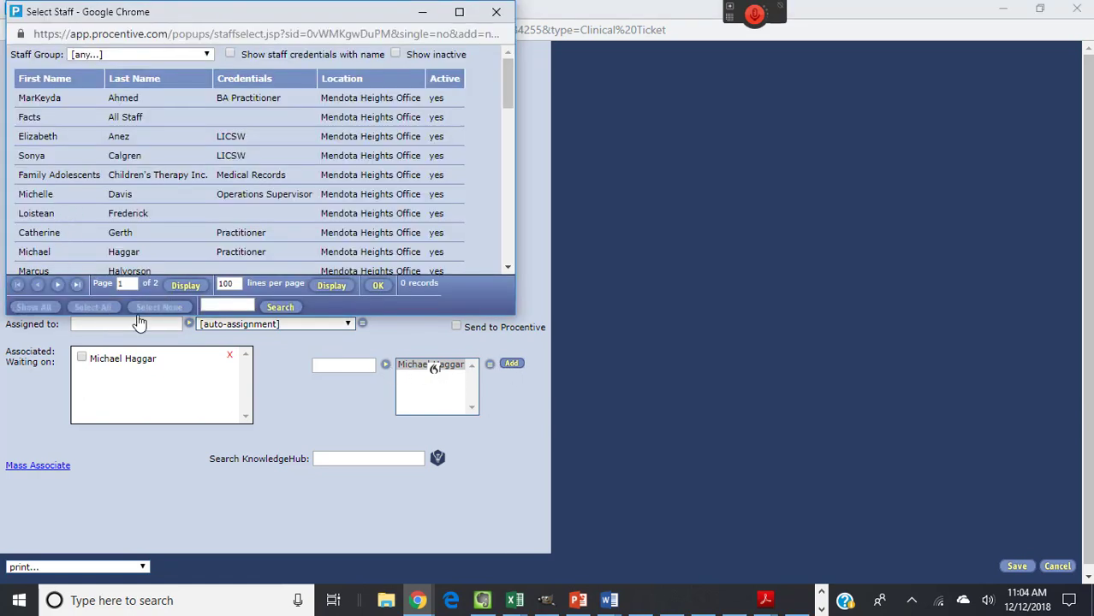
click(229, 305)
key(Return)
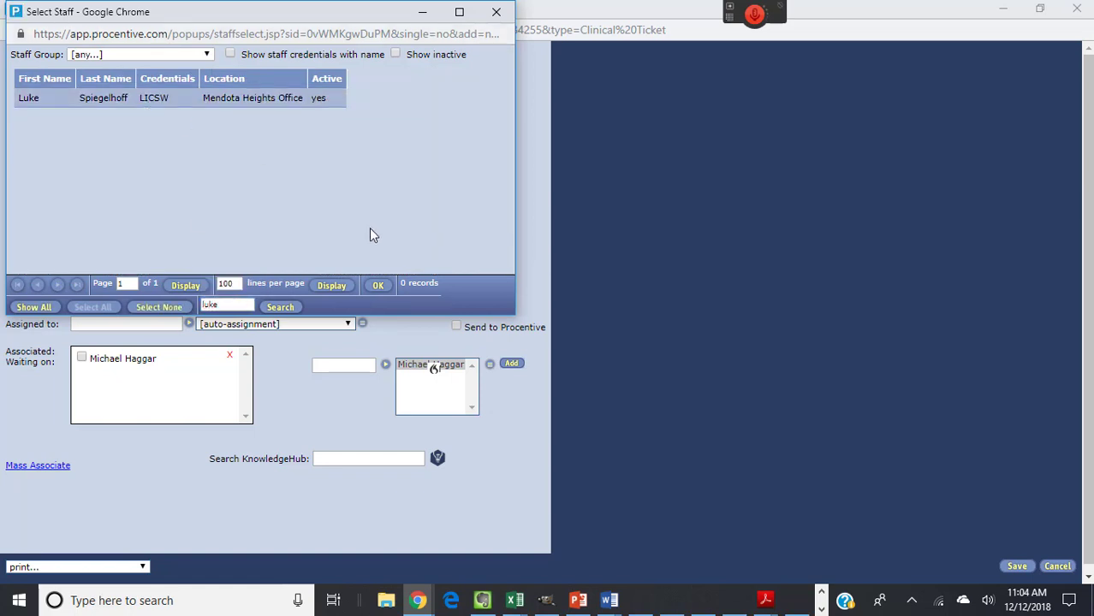
click(380, 286)
click(516, 364)
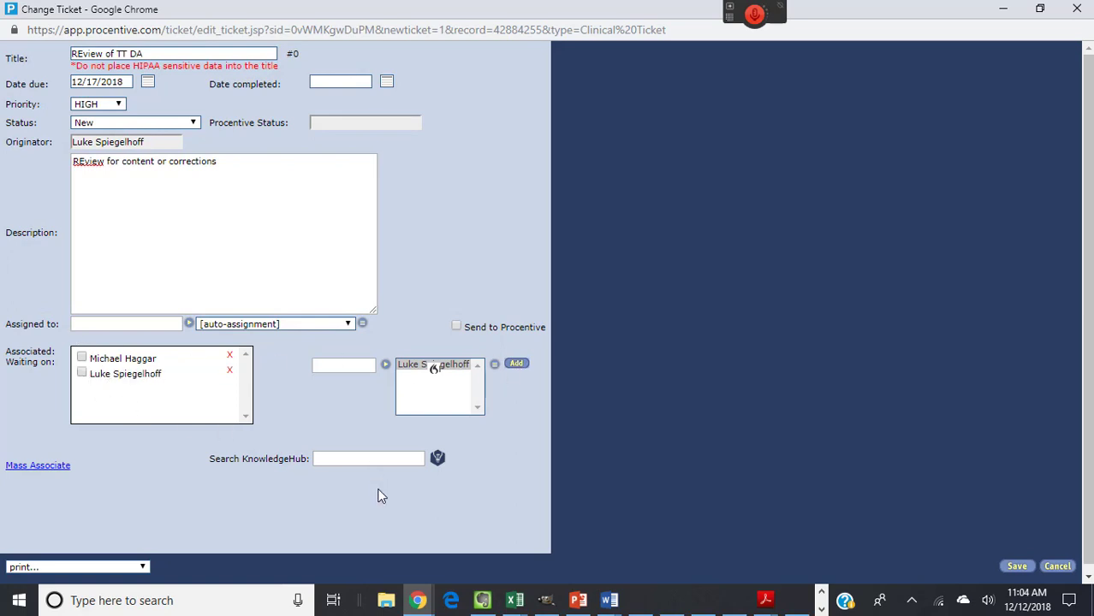
click(82, 373)
Step: Save the new REview of TT DA ticket and return to the Ticketing list window
click(1023, 568)
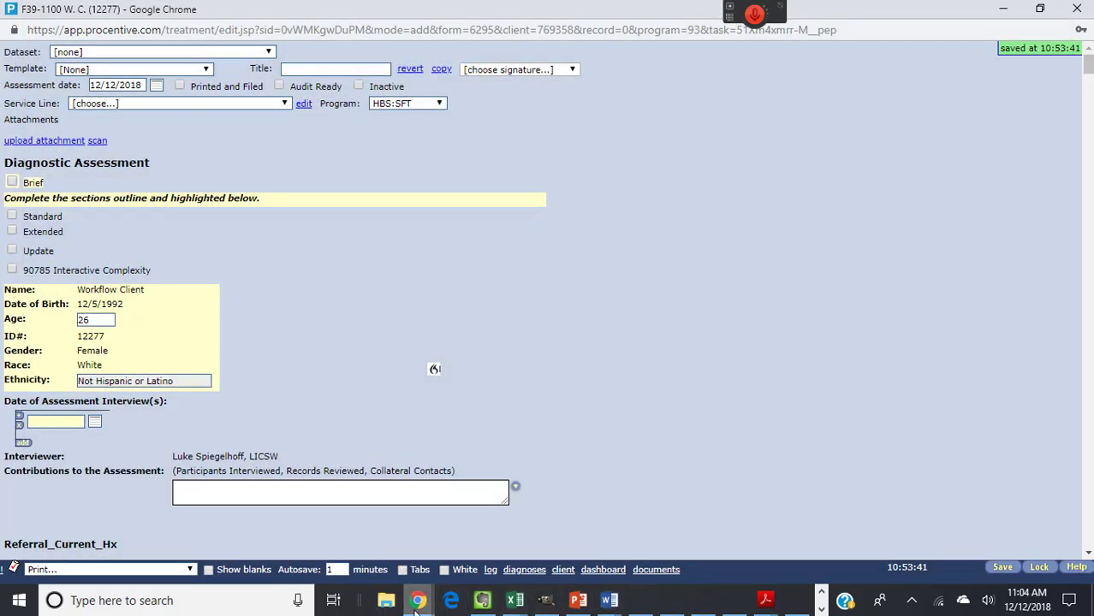
mouse_move(417, 604)
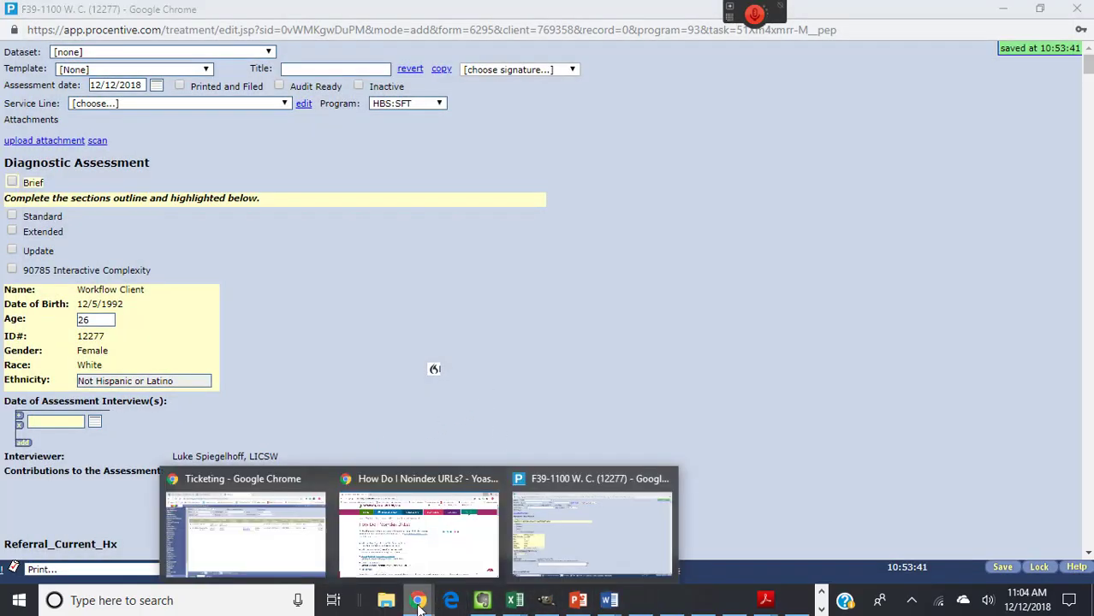
click(271, 546)
click(68, 41)
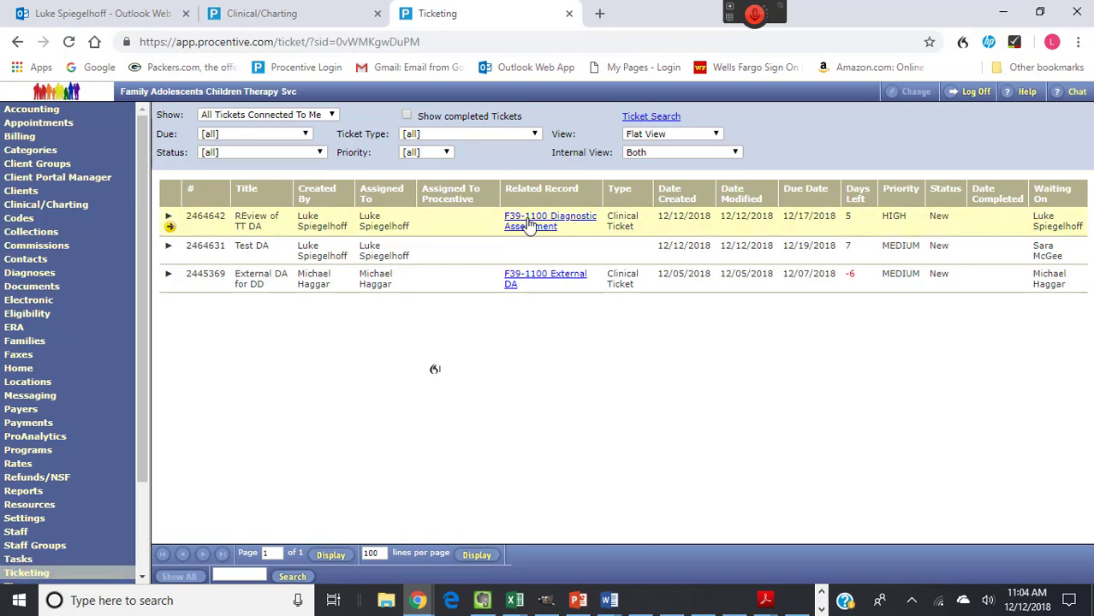
Step: Open the REview of TT DA ticket and post the comment 'EVerything looks good. Be sure SDC data is in the DA.'
click(457, 226)
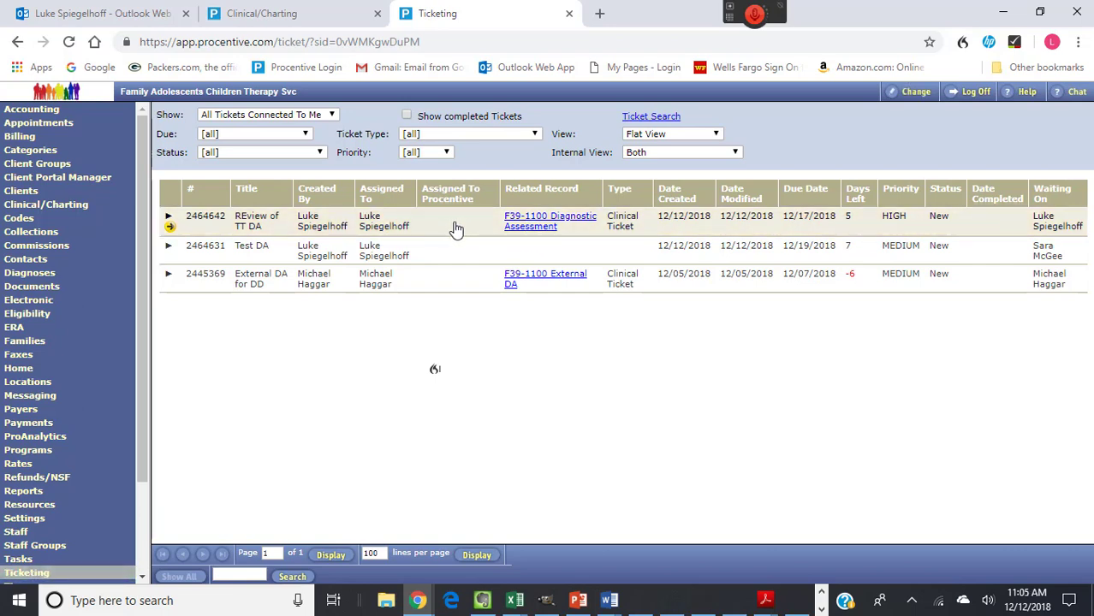
double_click(454, 227)
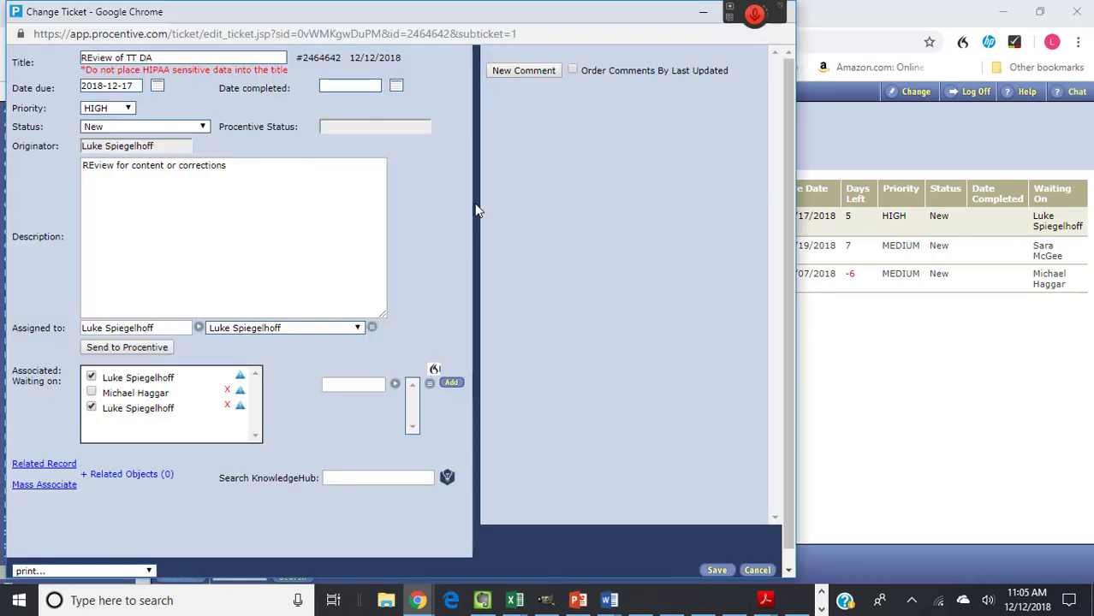
click(528, 72)
click(509, 114)
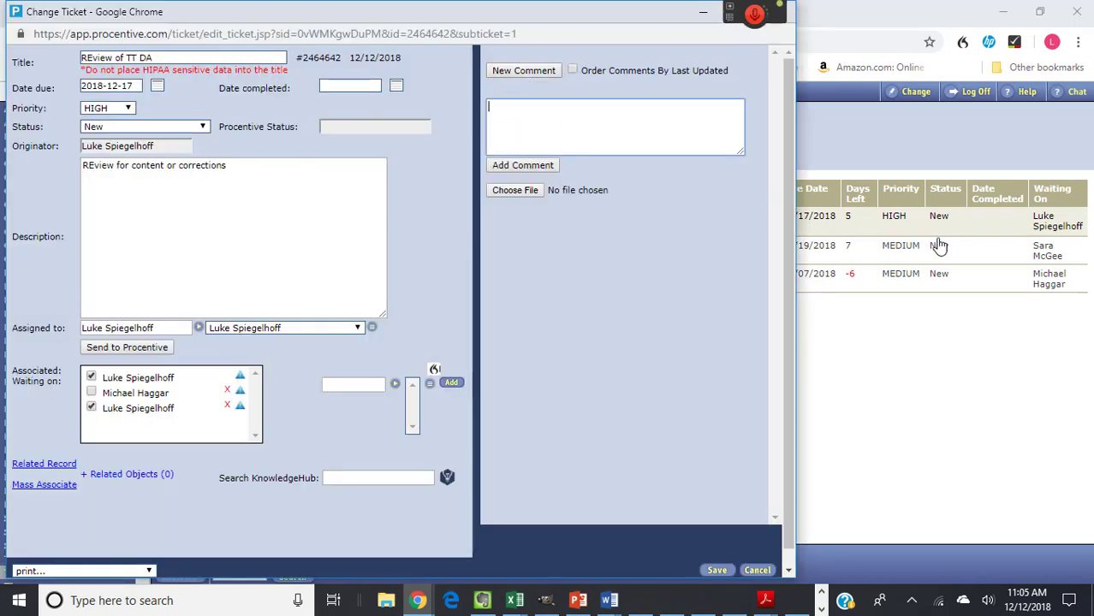
text(EVerything looks)
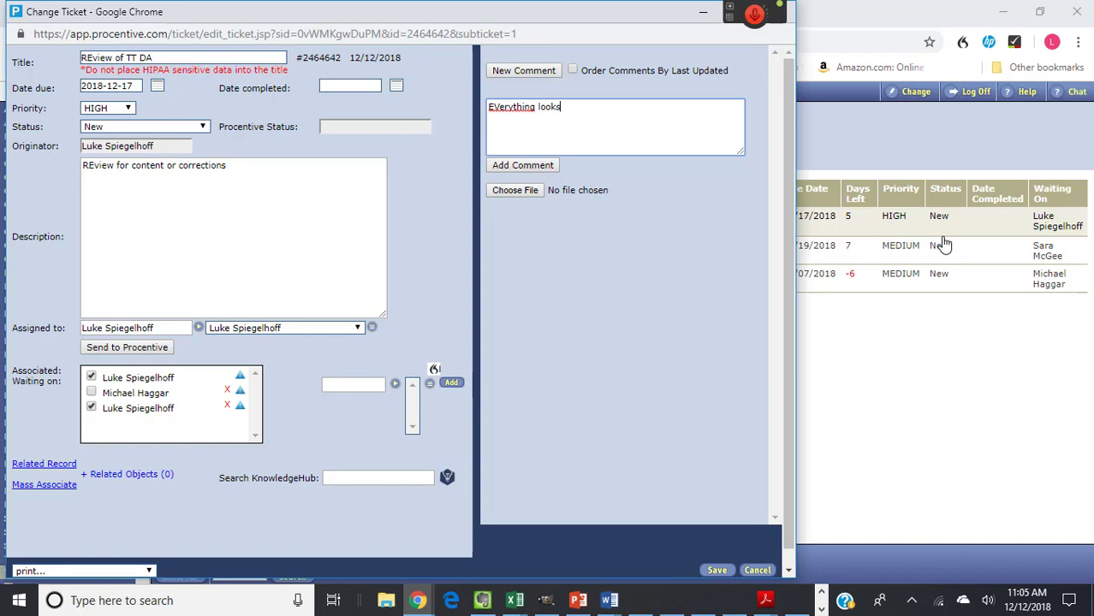
text( go)
text(od. Be s)
text(ure SDC)
text( dat)
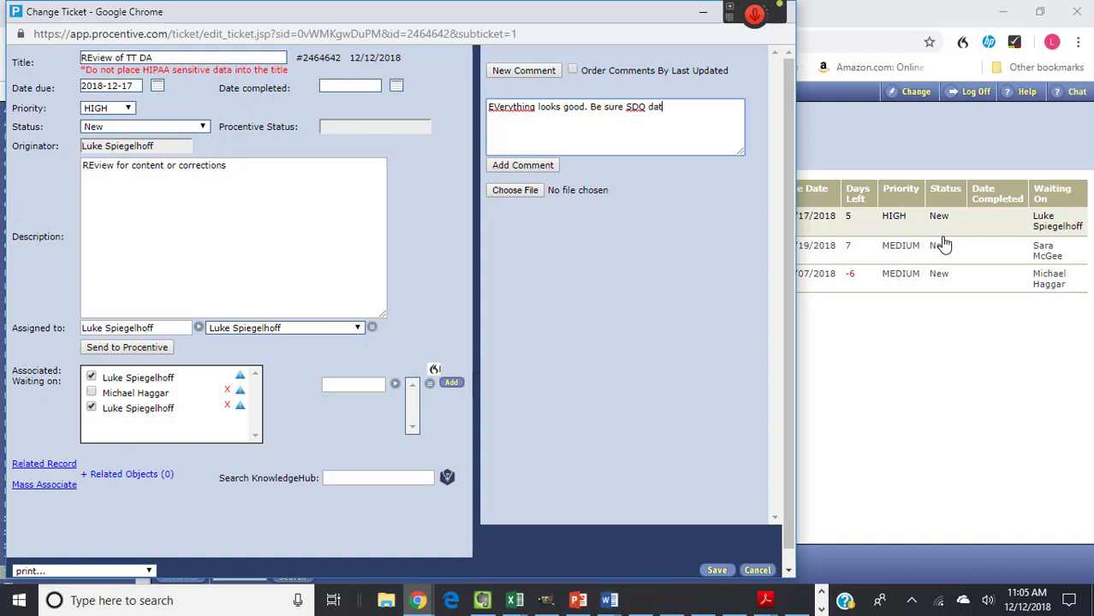
text(a is in the DA.)
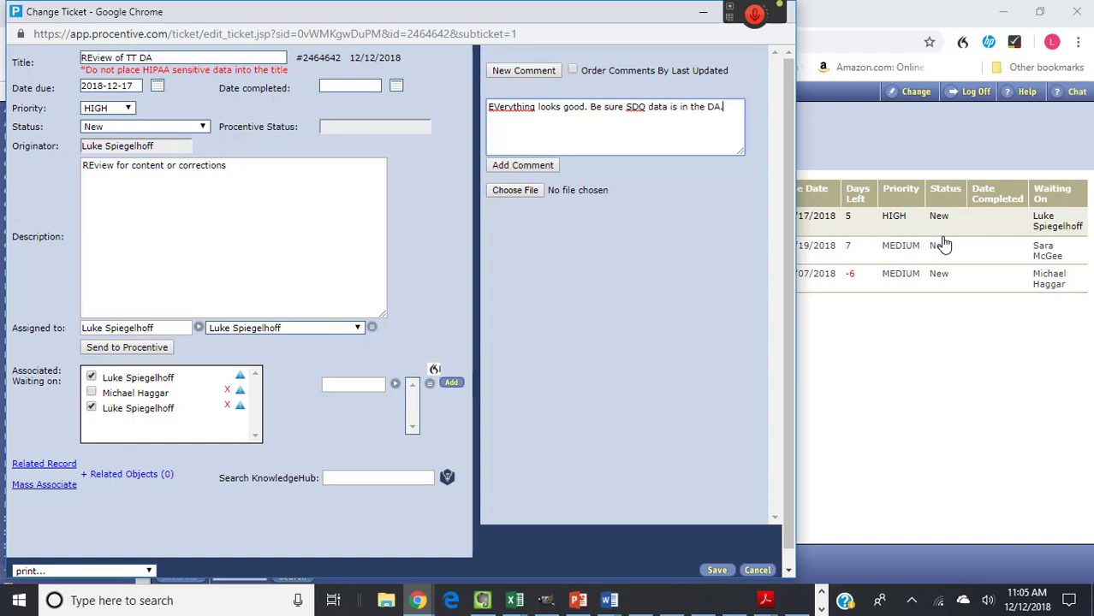
click(492, 166)
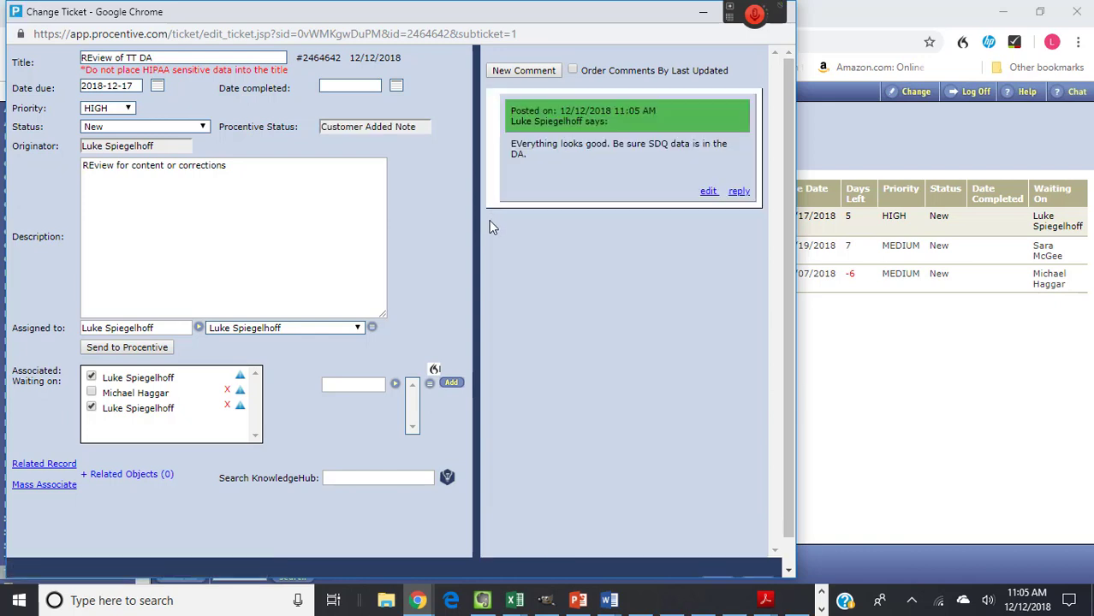
Step: Set Waiting On to the other staff member only, clearing both originator entries
click(91, 393)
click(91, 408)
click(91, 378)
scroll(325, 418, down, 2)
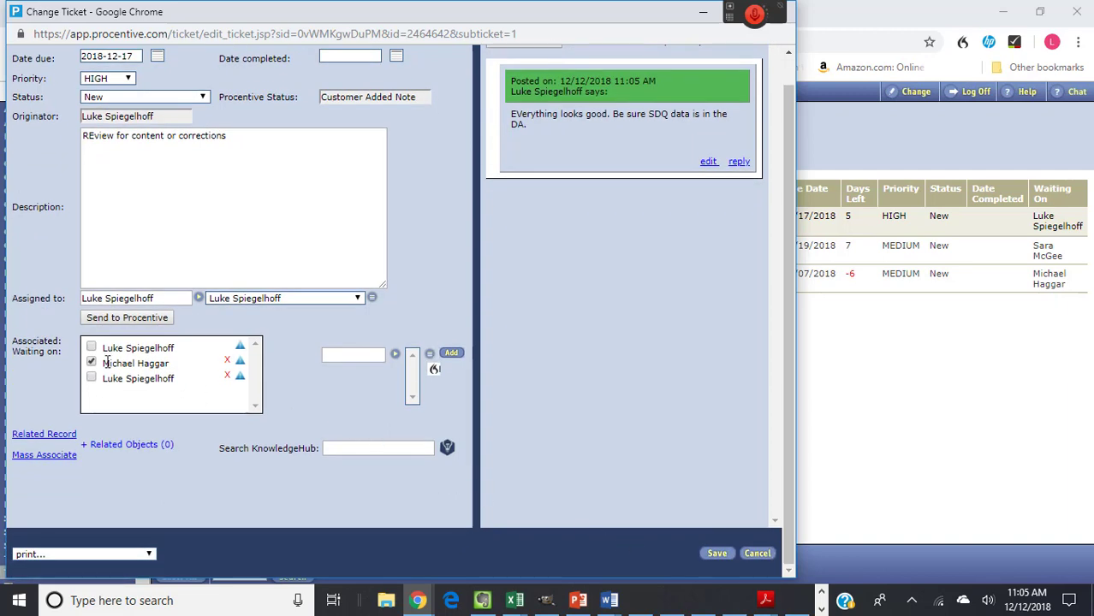
Step: Save the ticket changes, then reopen the REview of TT DA ticket from the list
click(717, 555)
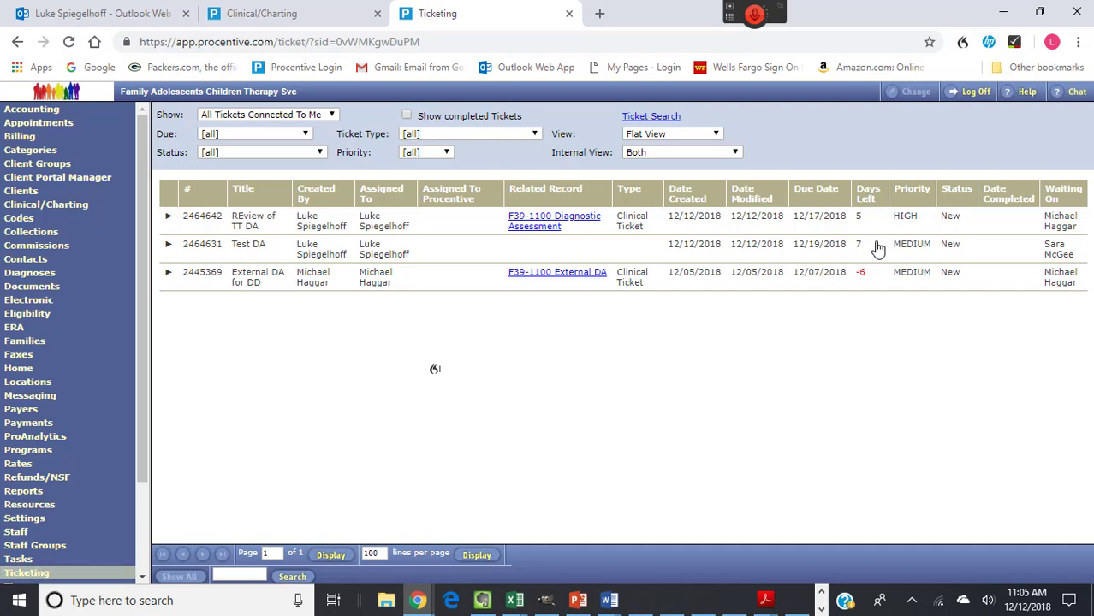
double_click(477, 230)
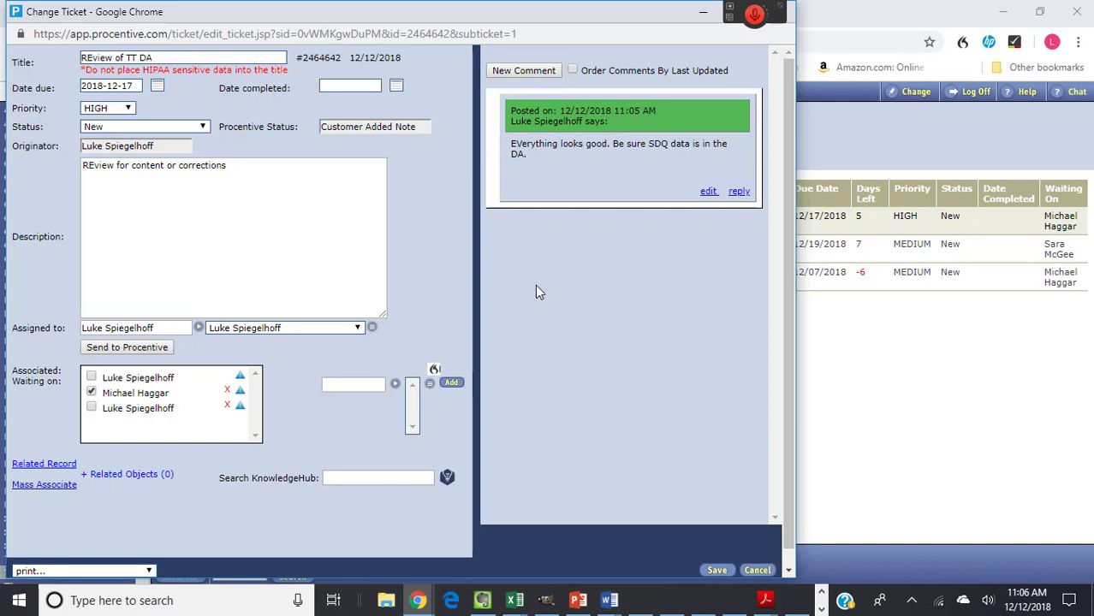
Step: Mark the REview of TT DA ticket Complete and save it
click(116, 127)
click(110, 376)
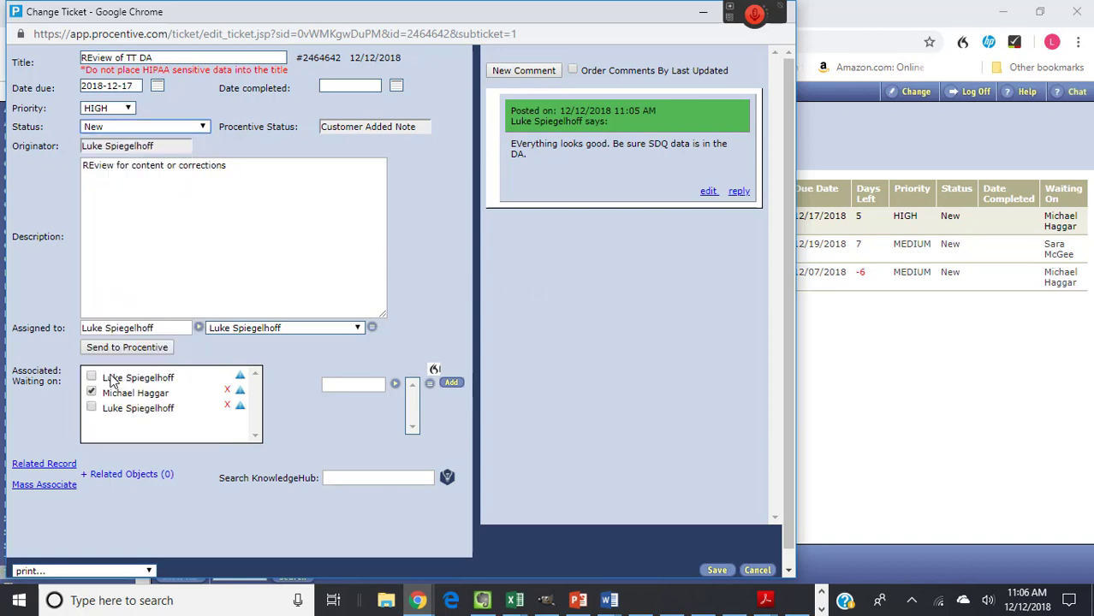
click(715, 571)
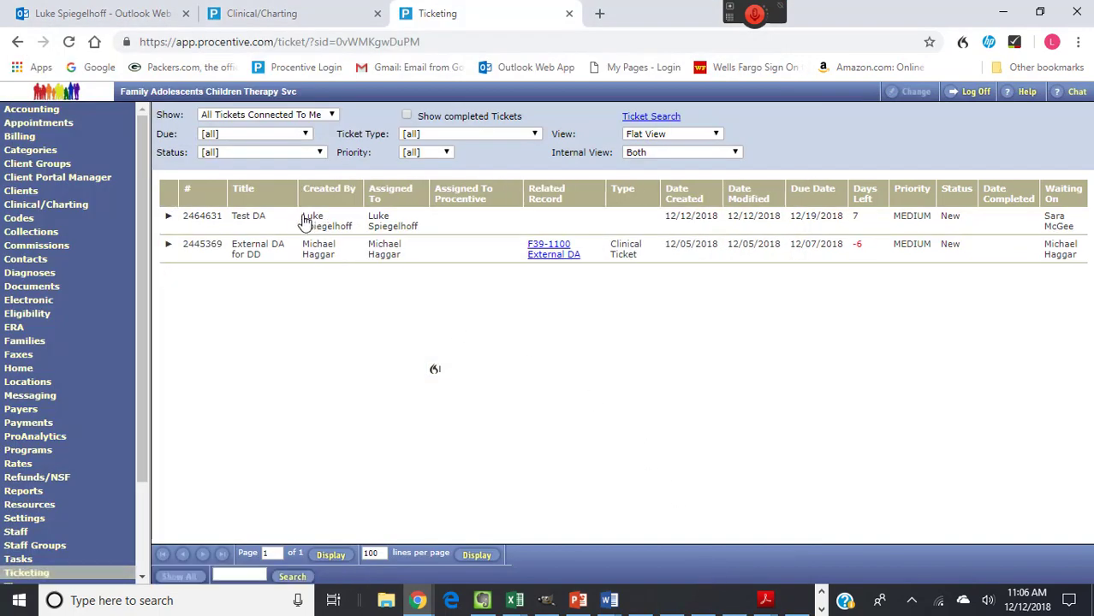
Step: Mark the Test DA ticket Complete and save it
click(477, 226)
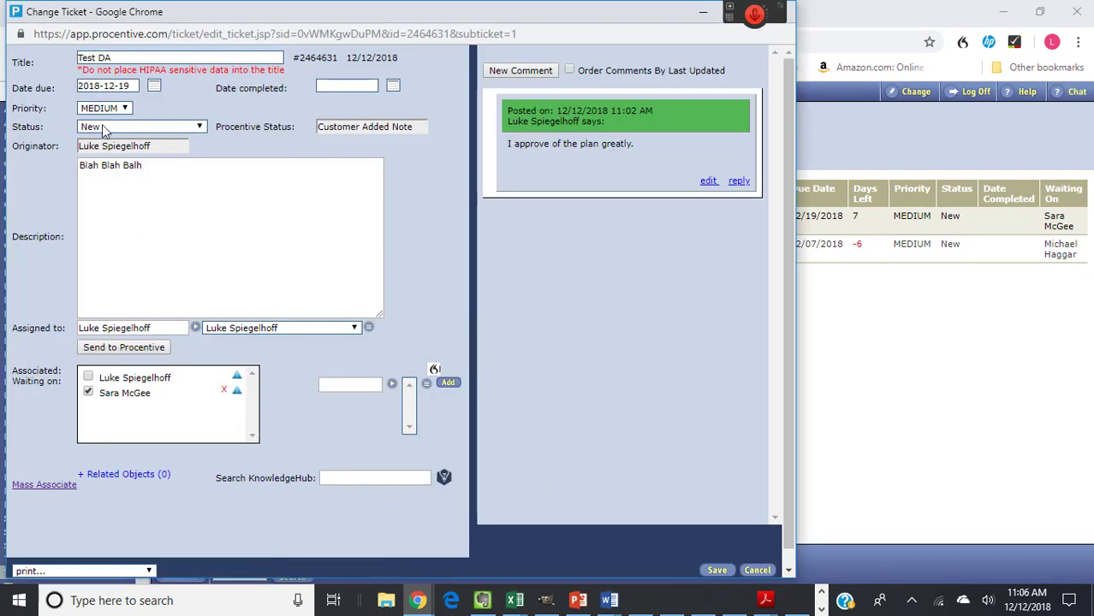
click(103, 129)
click(137, 379)
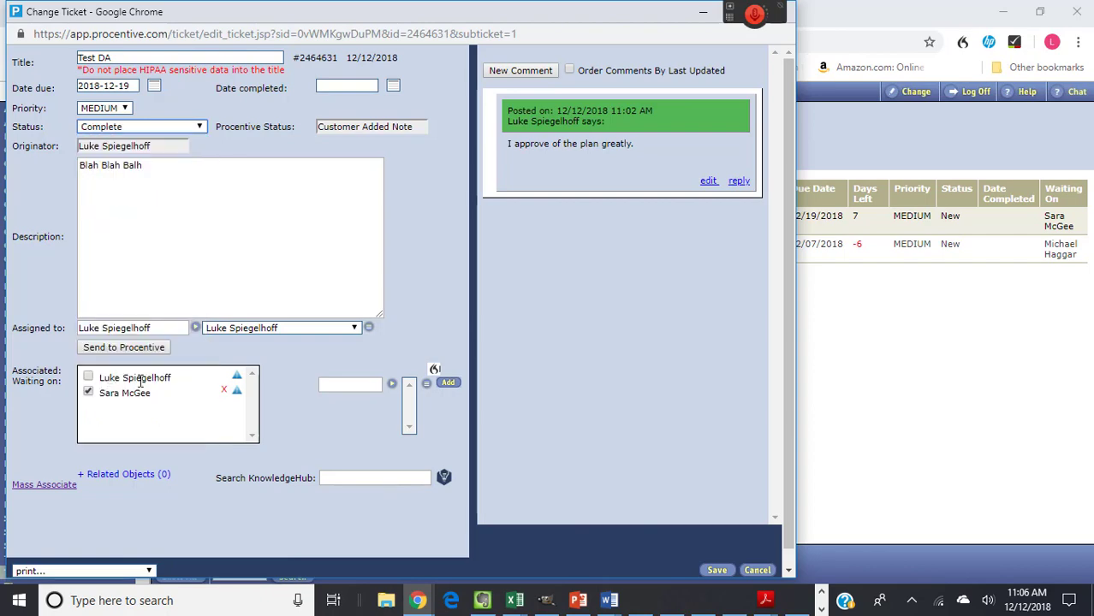
click(717, 571)
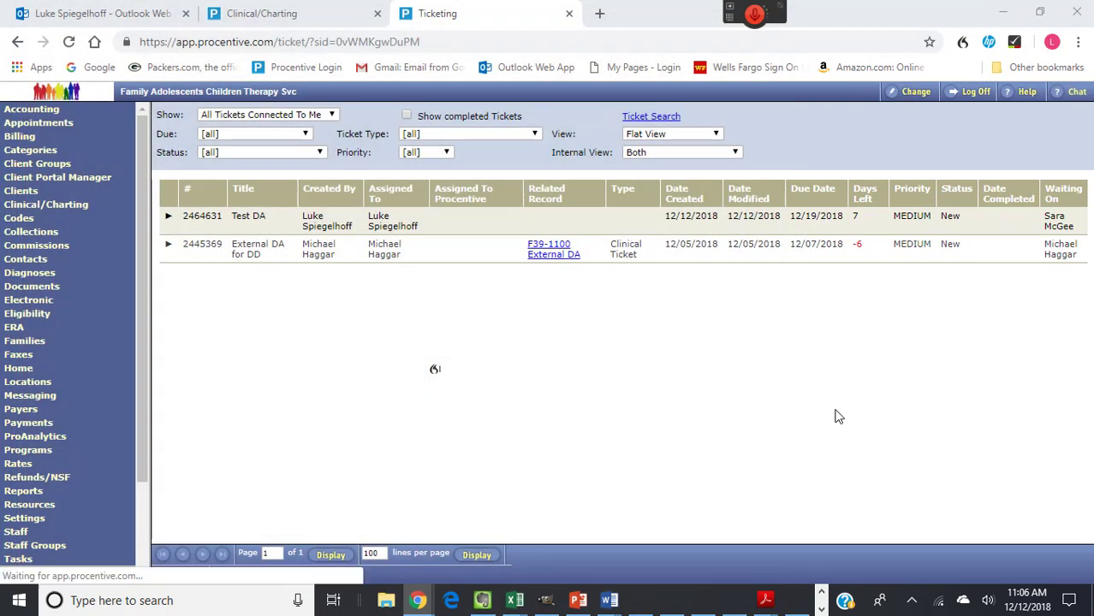